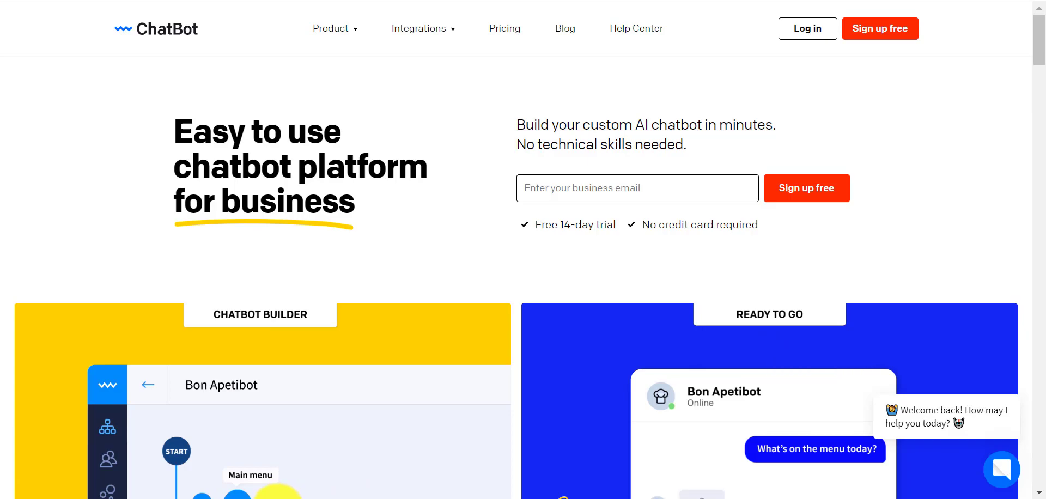
Examine the ride-eligibility flowchart and follow-up intents in the Firefox video, and switch back to ChatBot in Chrome
left_click(300, 497)
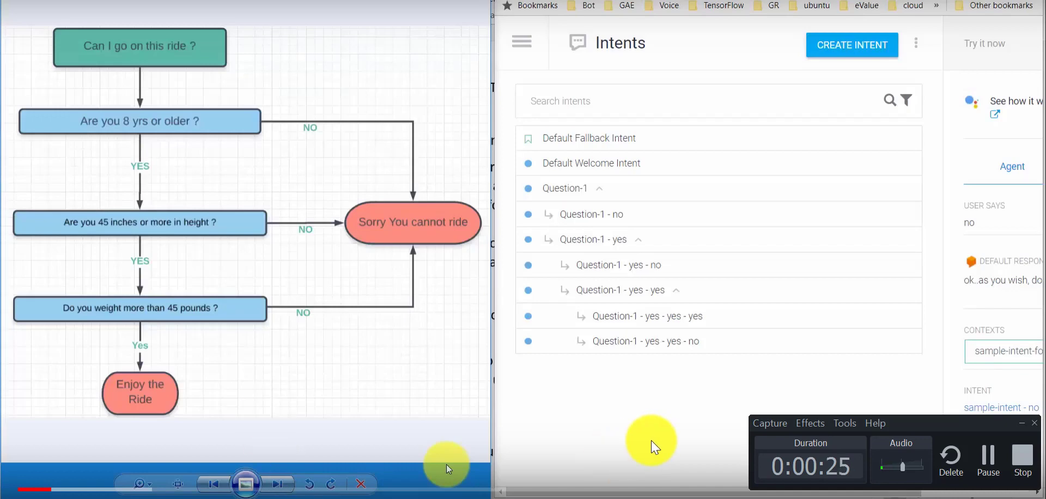
left_click(1021, 425)
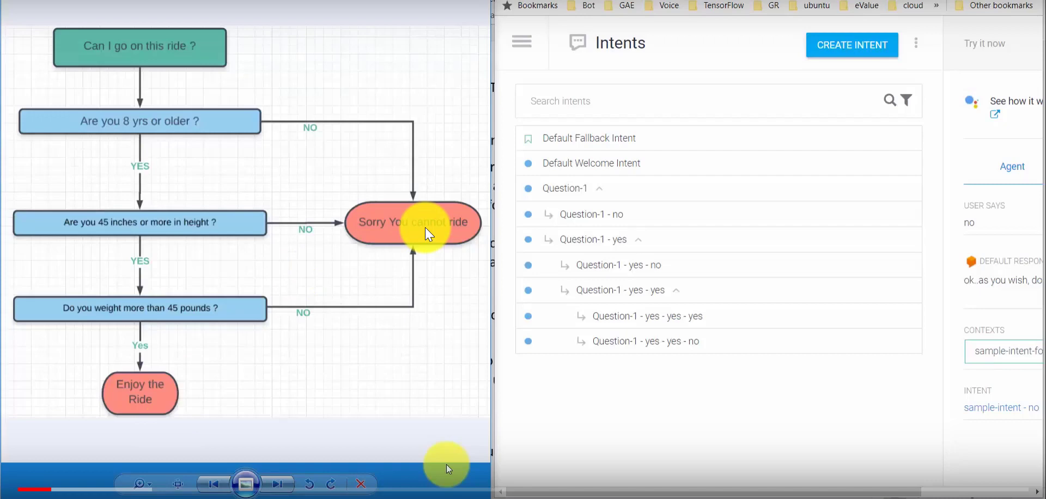
key("alt+Tab")
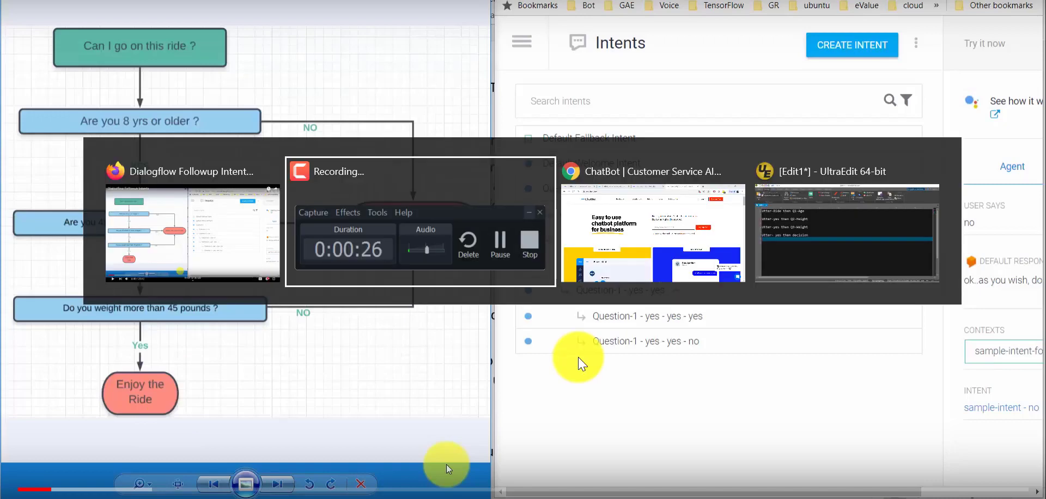
key("alt+Tab")
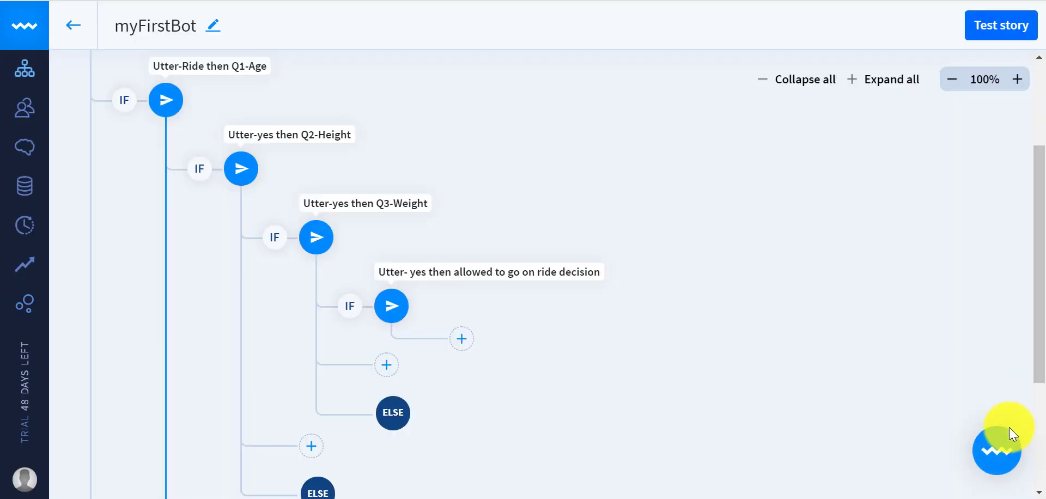
Open myFirstBot's test chat, reset its context, and send the message "can I go on this ride"
left_click(997, 451)
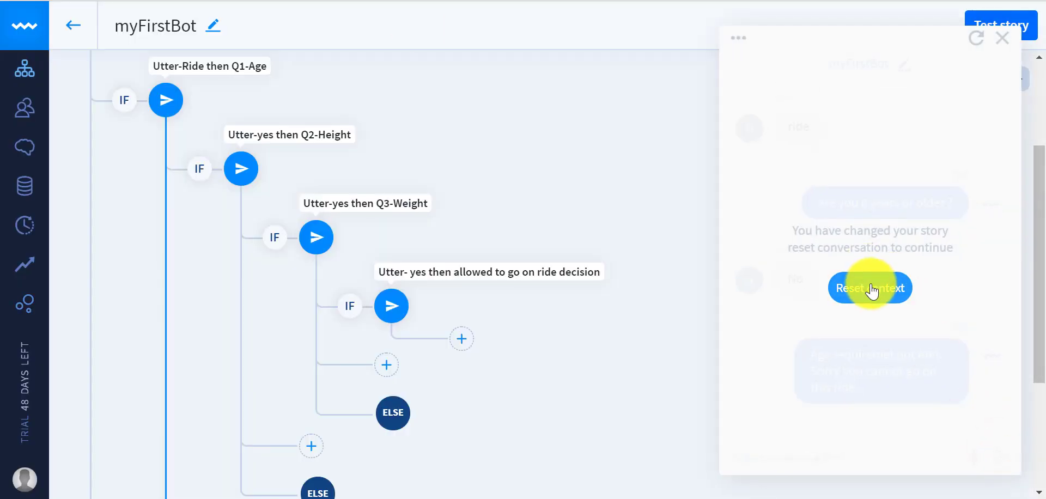
left_click(871, 288)
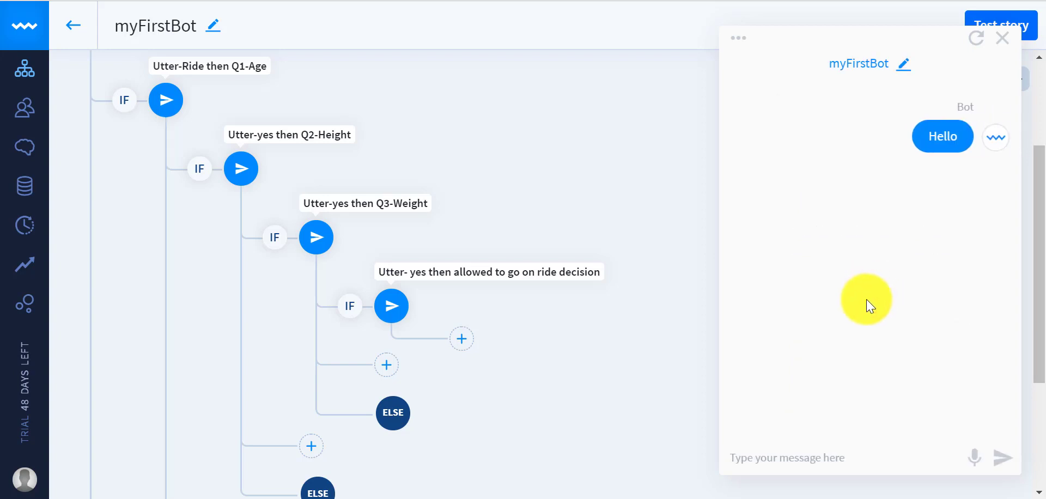
type("can I go on this ride")
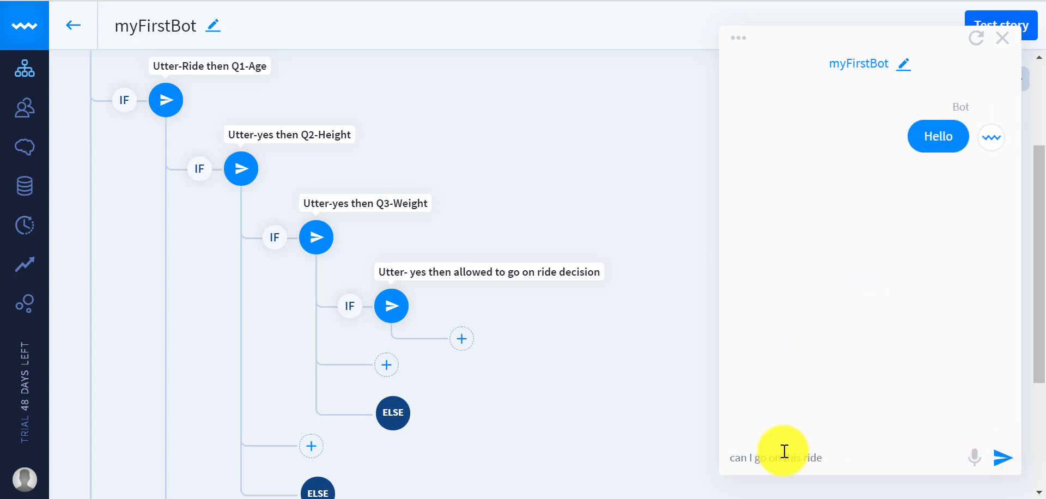
key("Return")
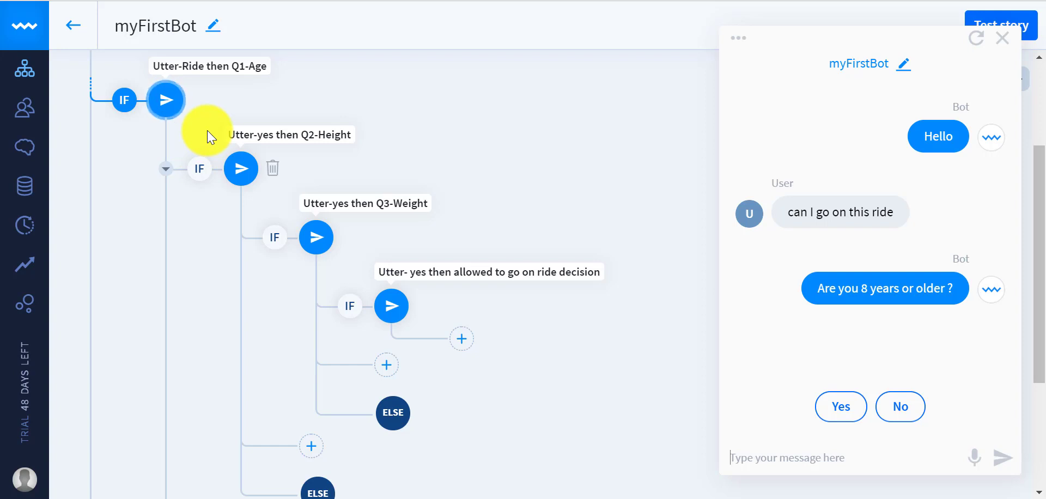
Answer yes to the test bot's age, height and weight questions
left_click(848, 401)
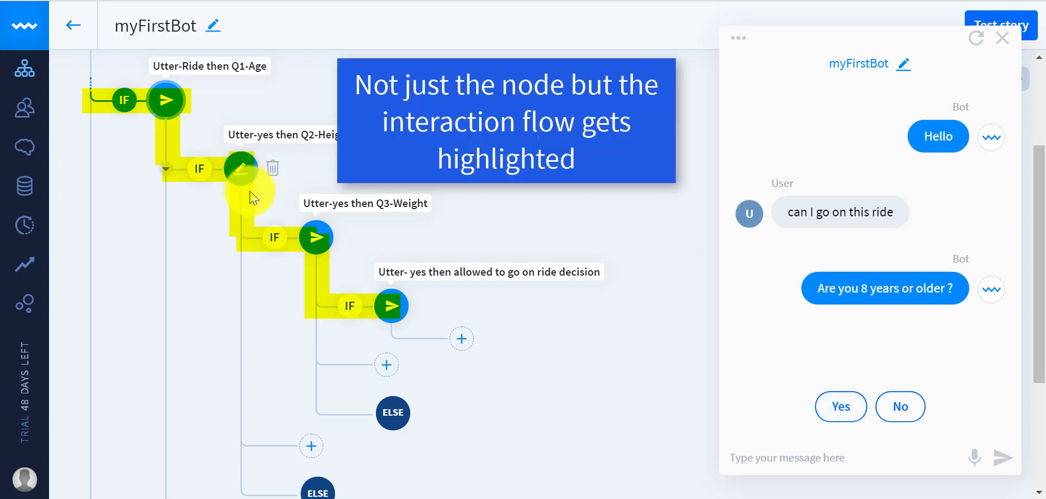
left_click(838, 409)
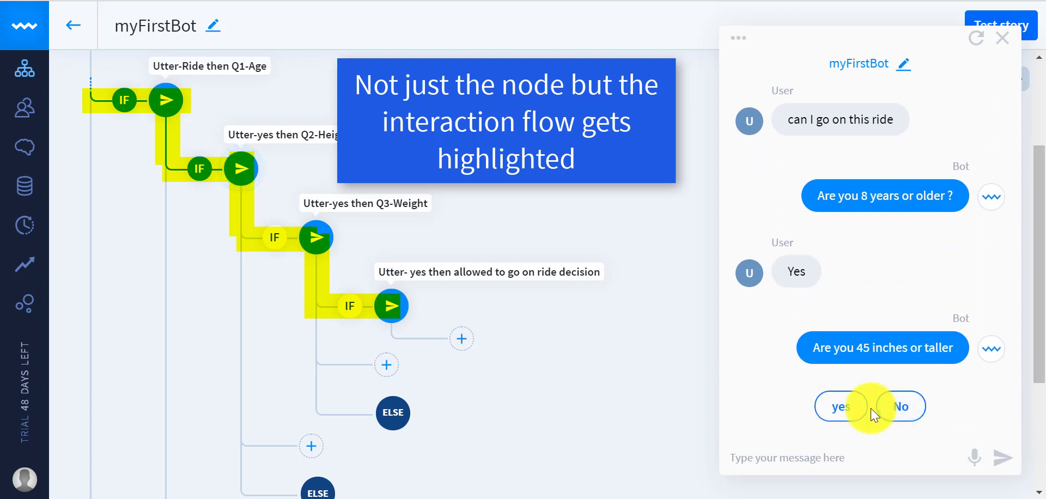
left_click(857, 410)
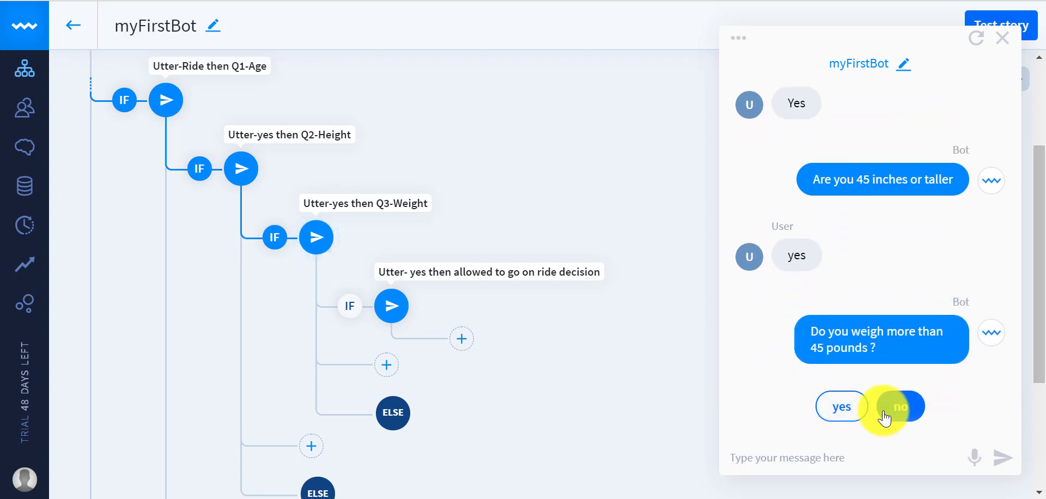
left_click(842, 407)
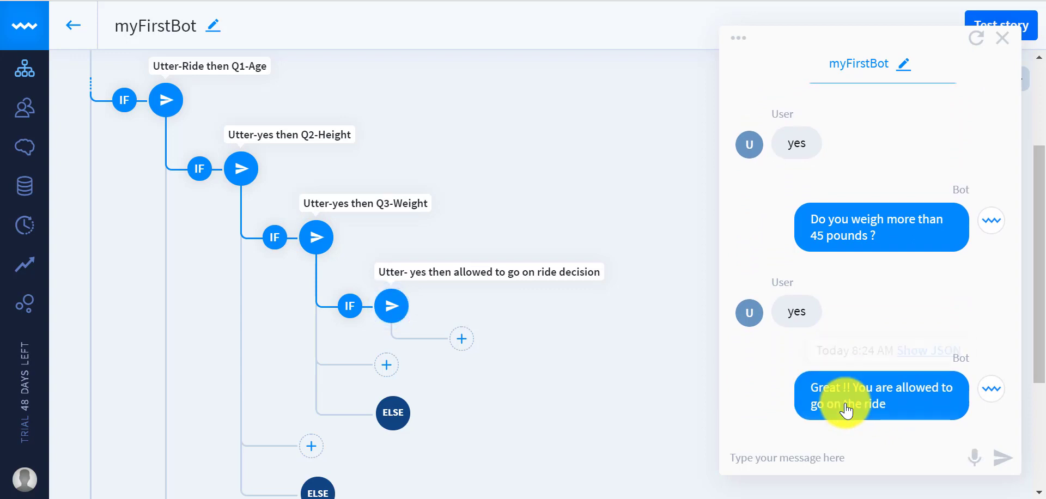
Restart the test conversation, send "ride", and answer No to the age question
left_click(971, 36)
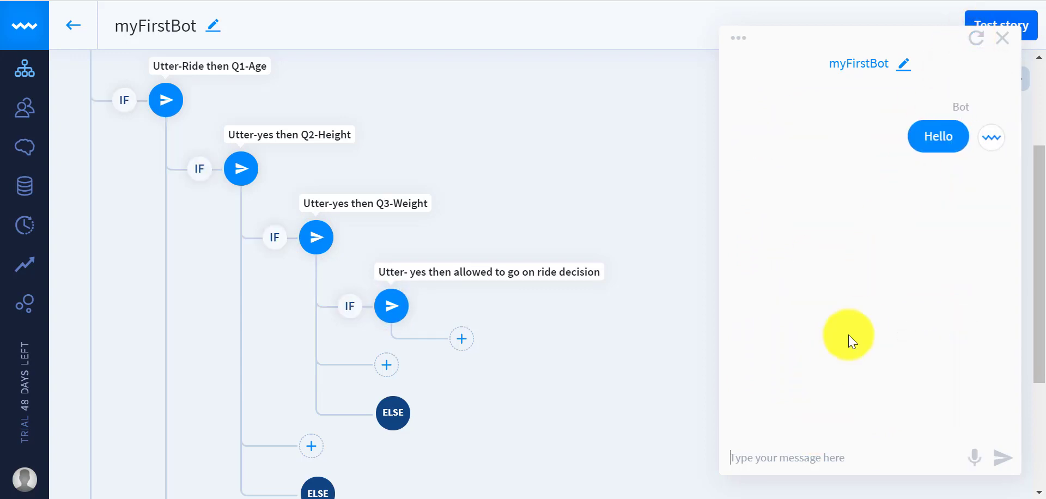
type("ride")
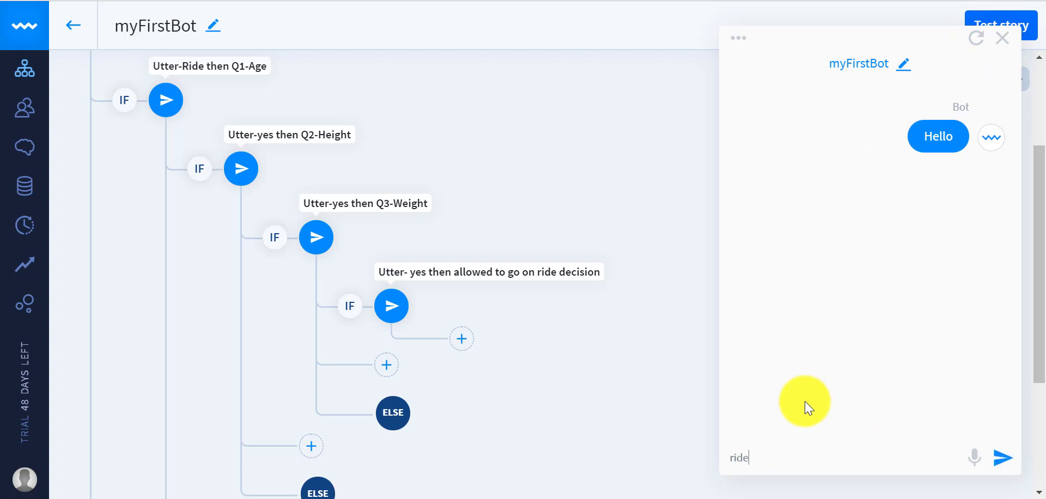
key("Return")
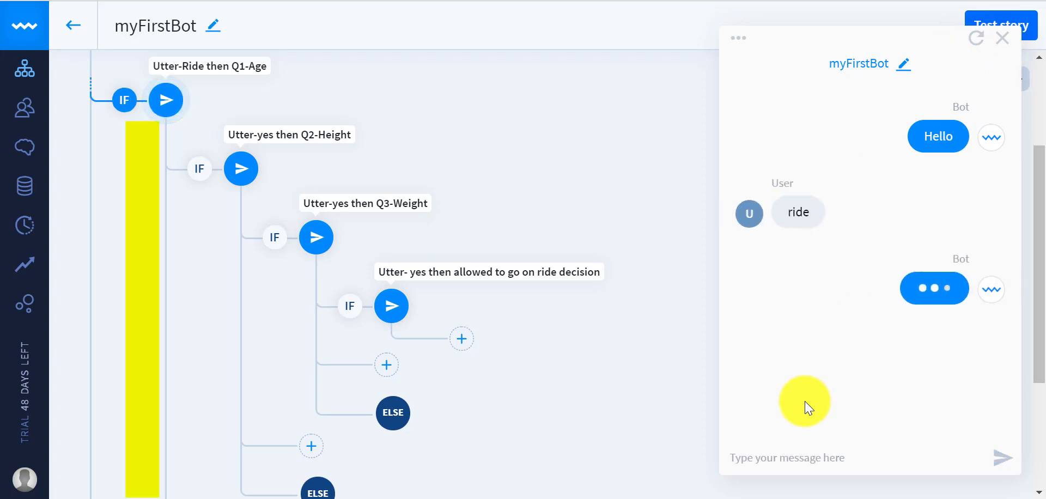
left_click(896, 410)
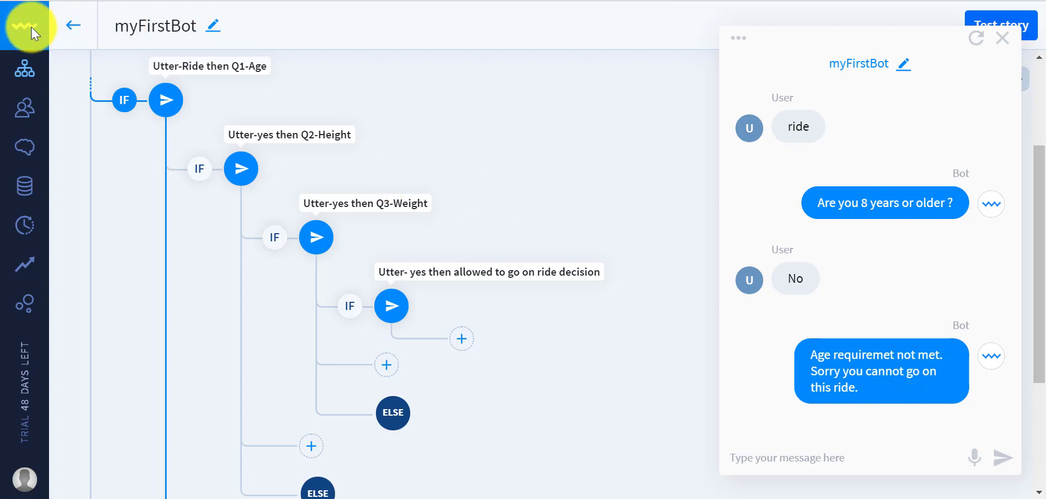
Return to the bot stories list and create a new story named "my new bot"
left_click(68, 31)
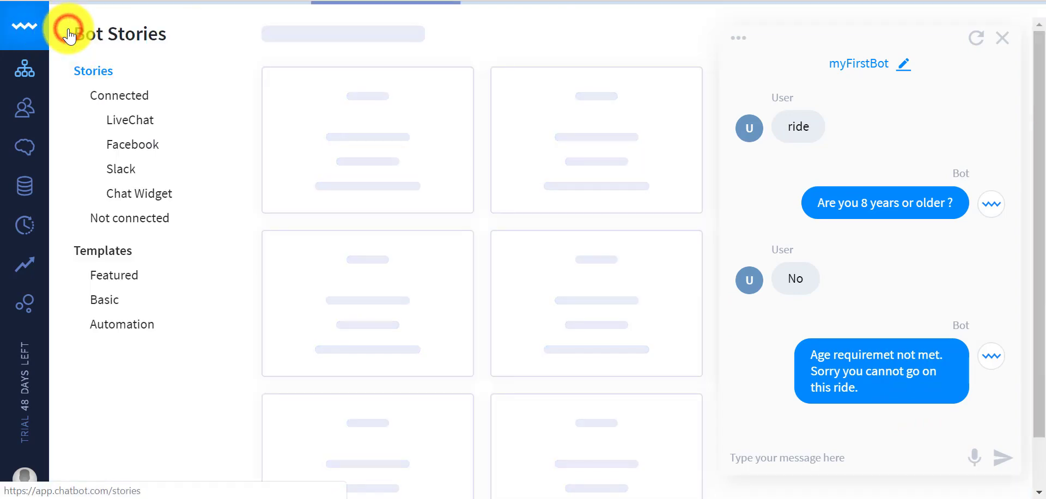
left_click(24, 73)
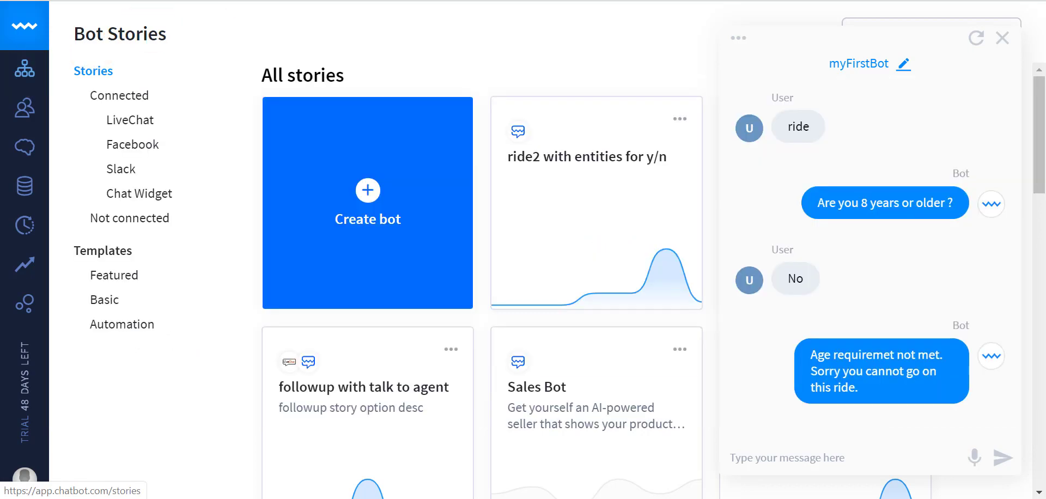
left_click(340, 197)
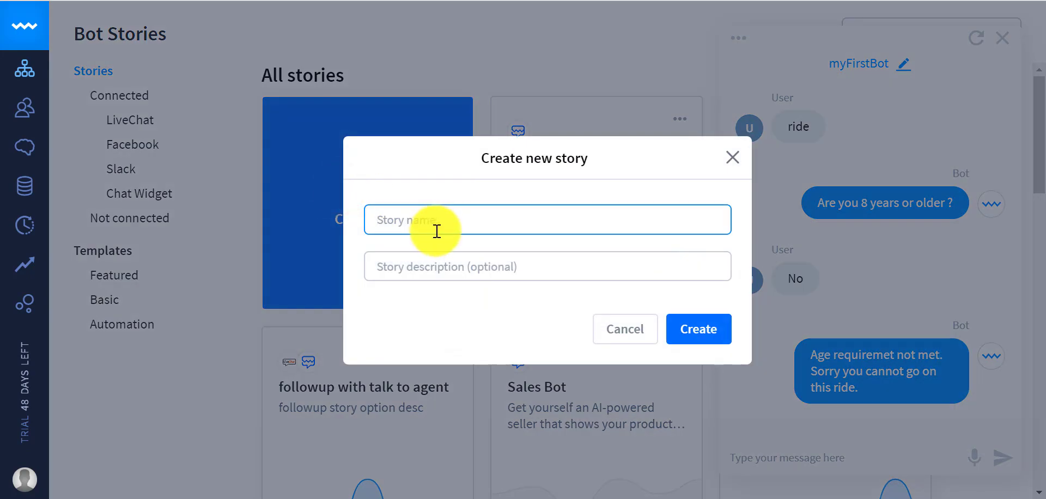
type("my new bot")
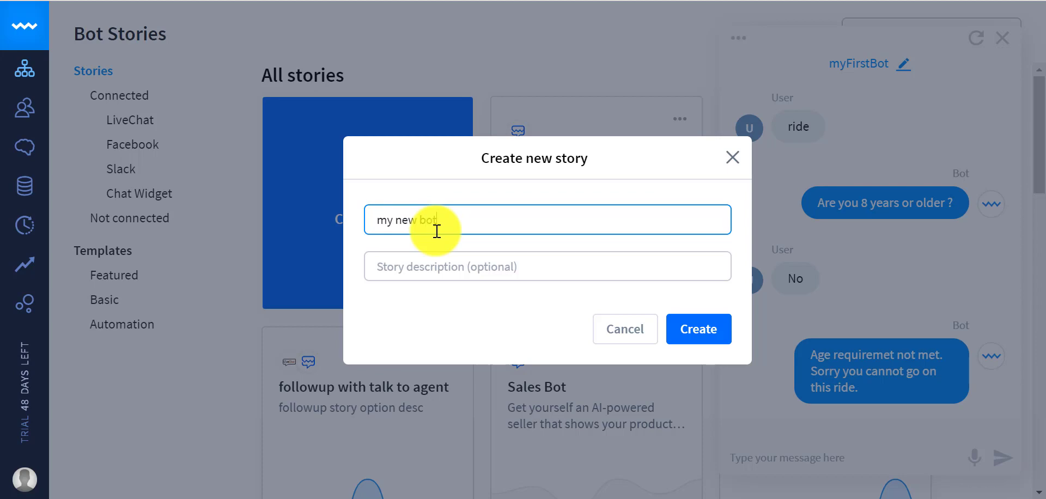
left_click(696, 330)
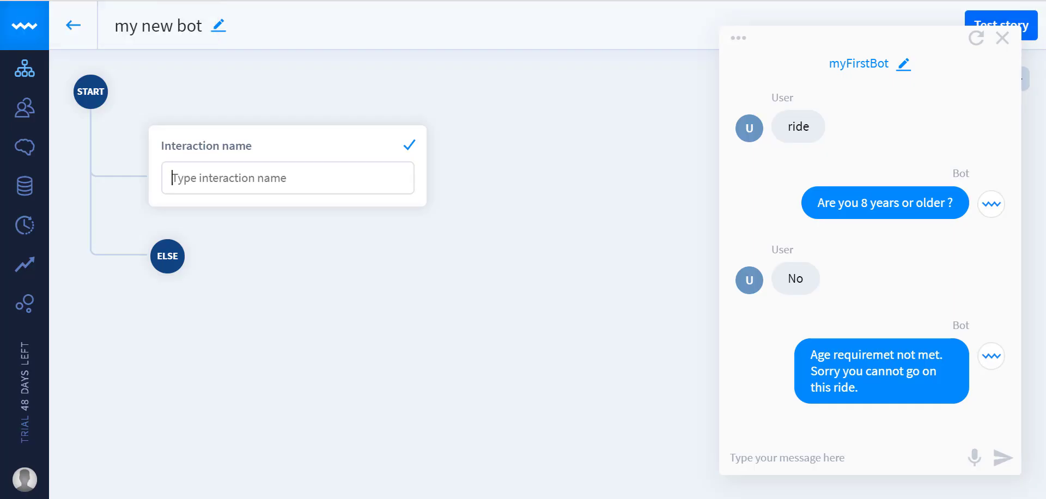
Copy "Utter-Ride then Q1-Age" from the UltraEdit notes and use it as the name of the first ChatBot interaction
left_click(342, 498)
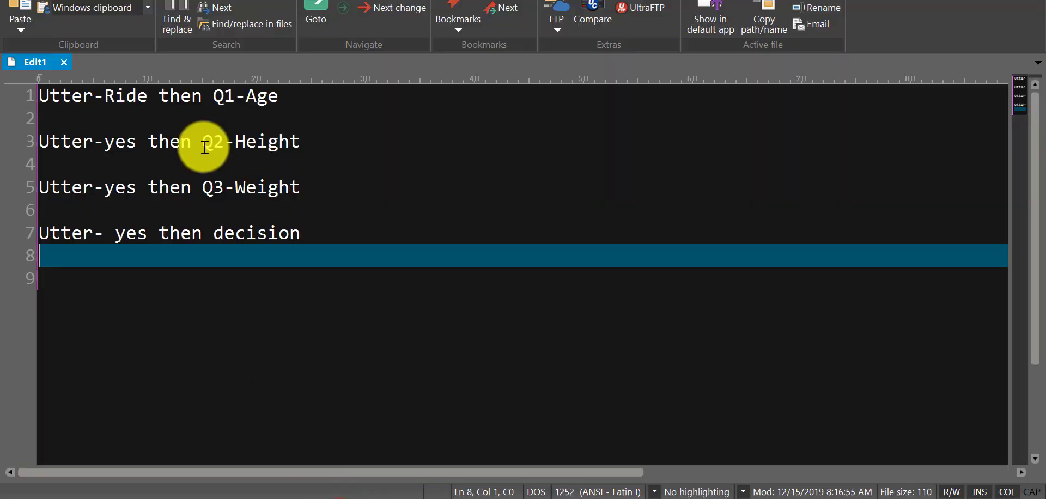
left_click_drag(303, 98, 7, 86)
key("ctrl+c")
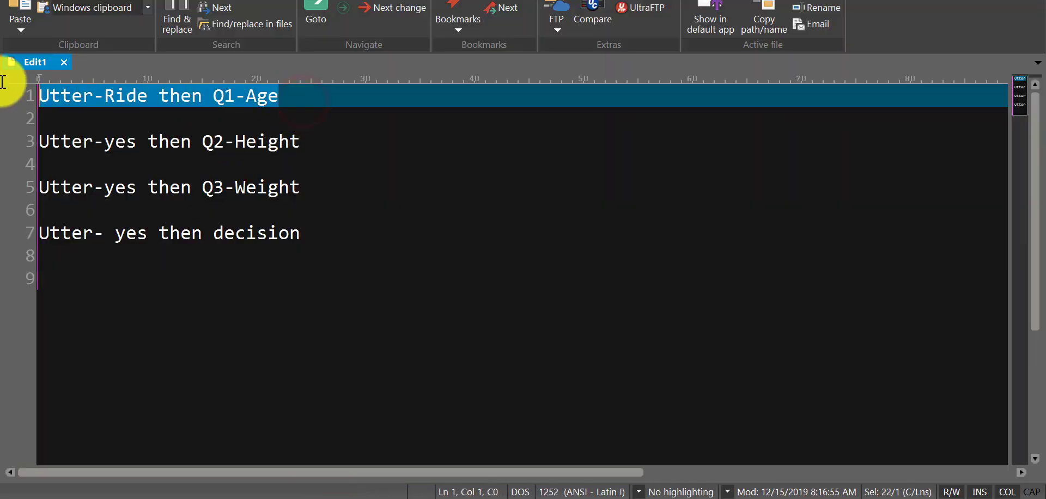
key("alt+Tab")
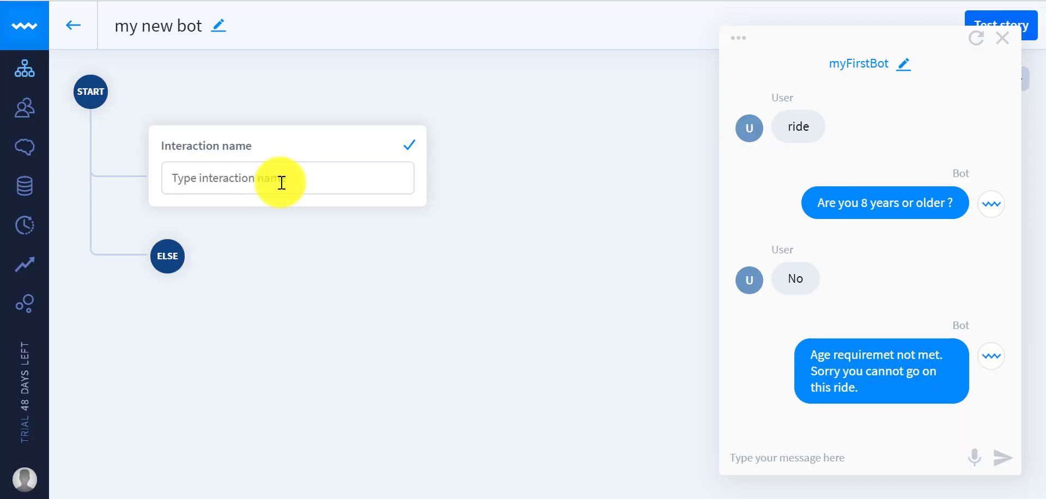
left_click(281, 182)
key("ctrl+v")
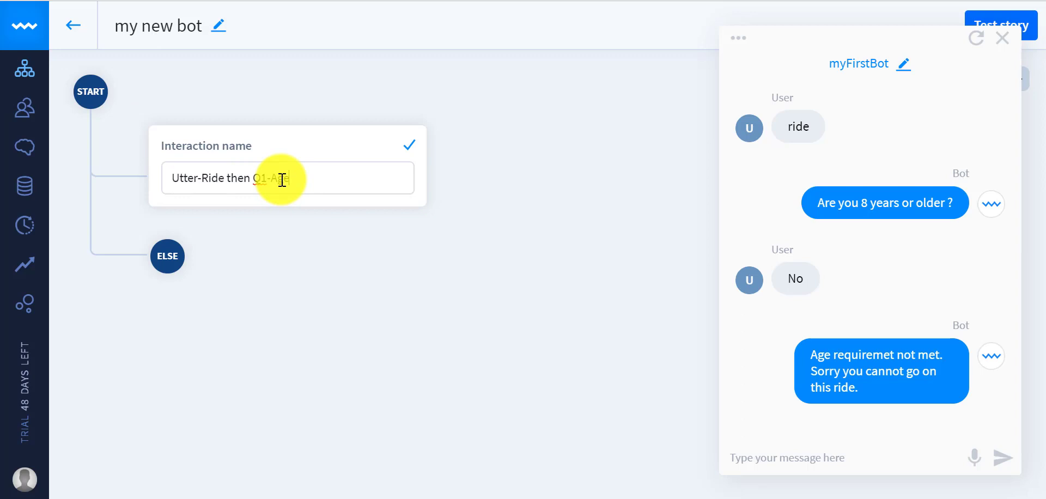
left_click(413, 146)
left_click(414, 150)
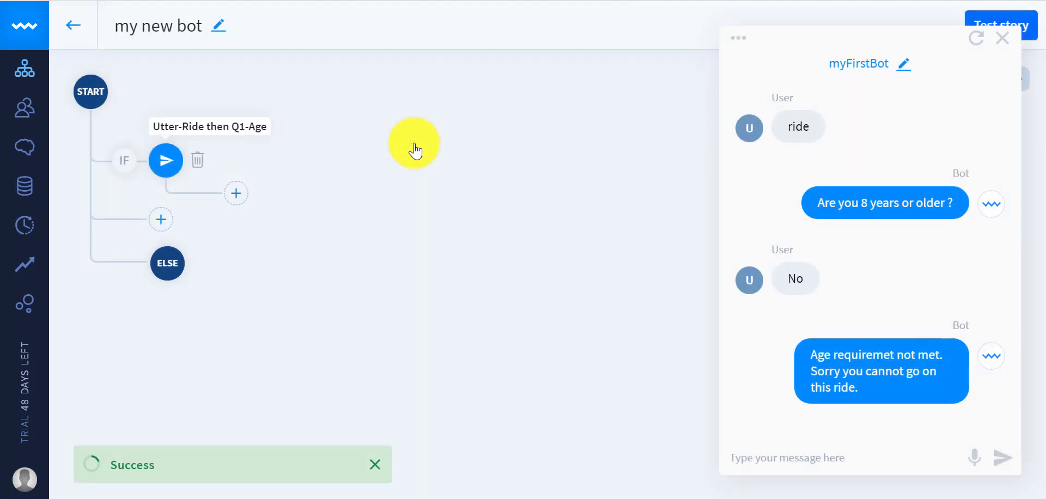
Add the user phrases "ride" and "can I go on this ride" to the Utter-Ride then Q1-Age interaction, closing the test chat
left_click(156, 168)
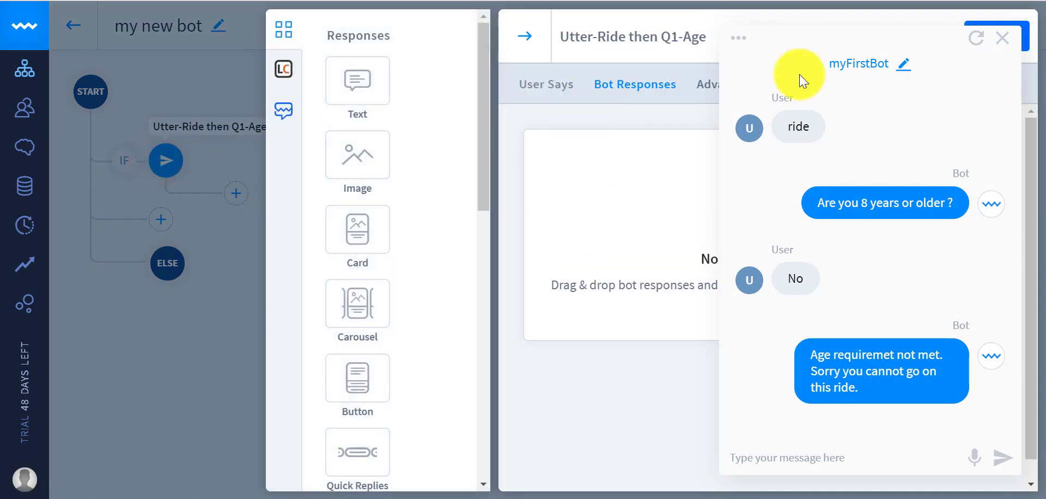
left_click(1003, 38)
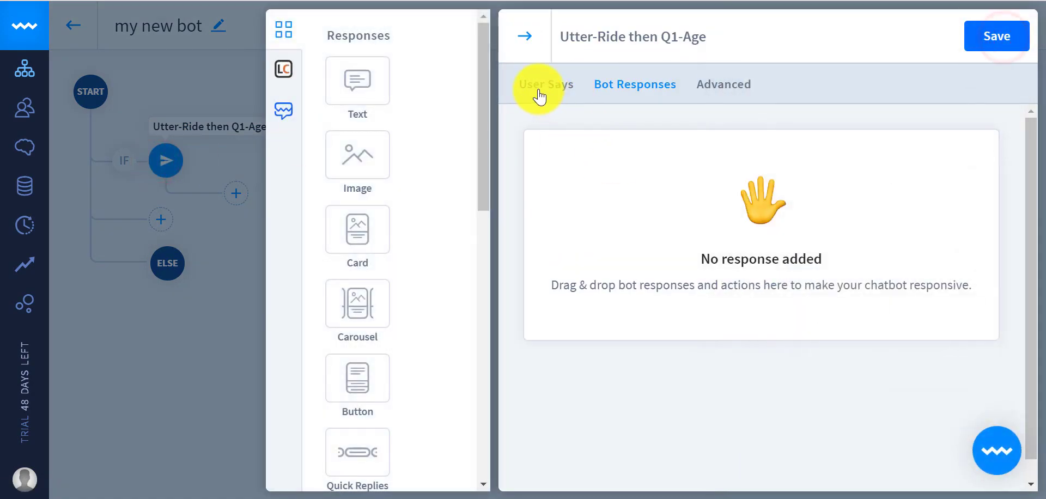
left_click(540, 93)
left_click(635, 313)
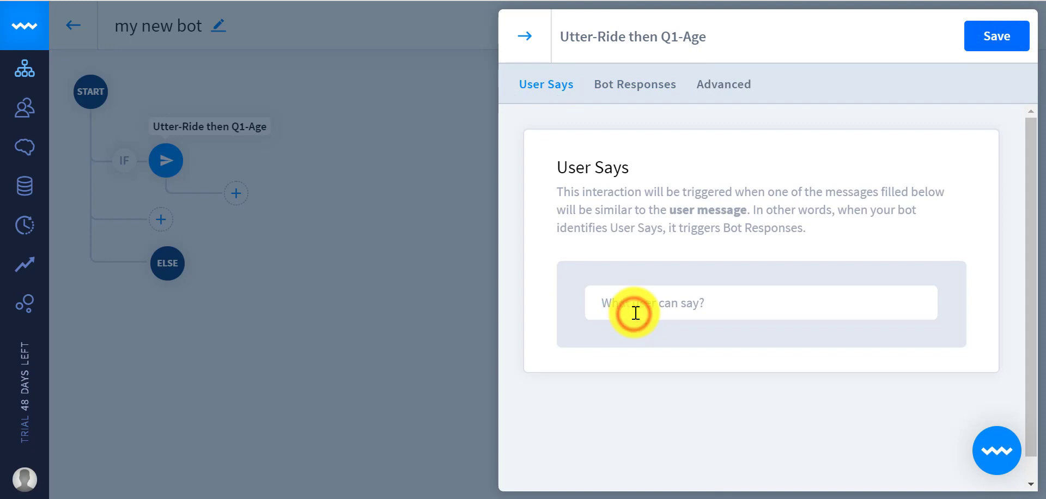
type("ride")
left_click(620, 341)
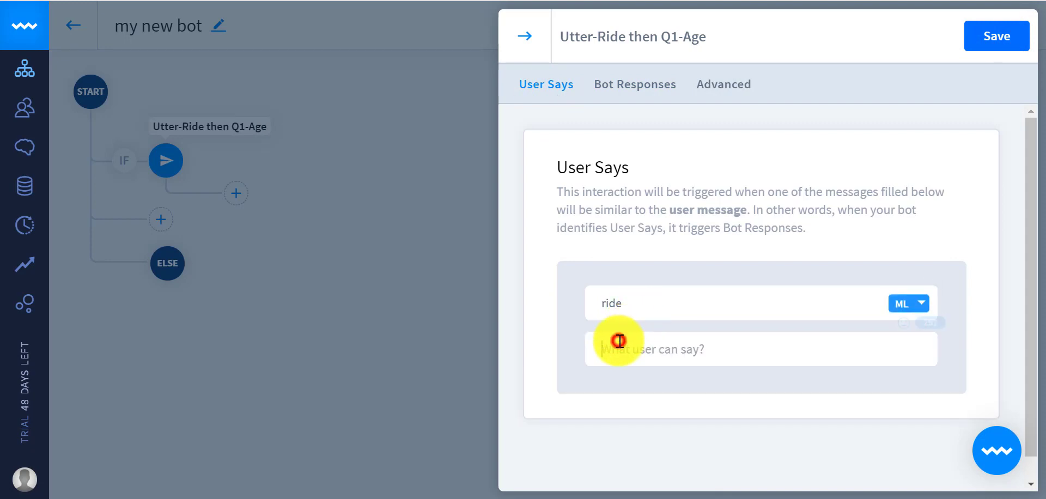
type("can I go on this ride")
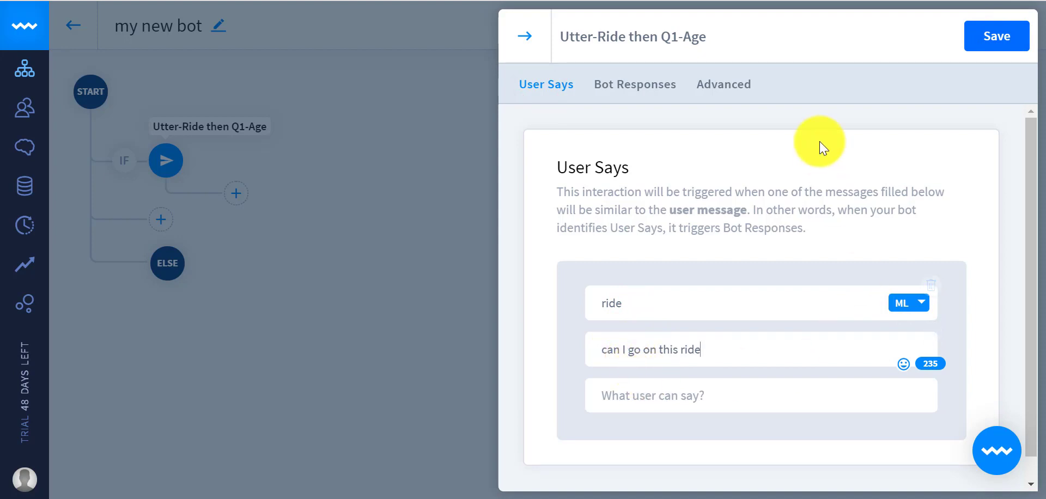
Add a Quick Replies bot response with the question "Are you 45 inches or taller in height ?"
left_click(623, 83)
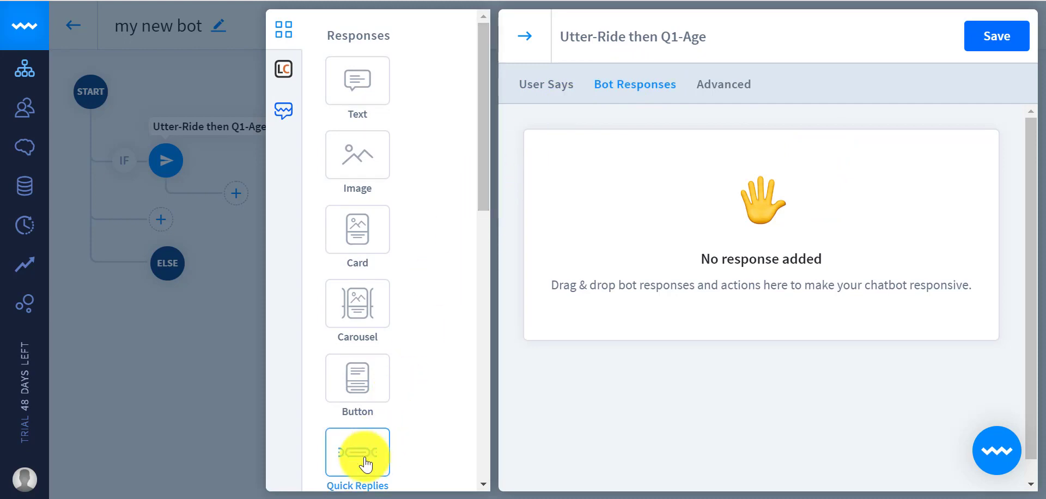
left_click_drag(363, 462, 632, 259)
left_click(681, 345)
type("Are you 48 inches or taller in height ?")
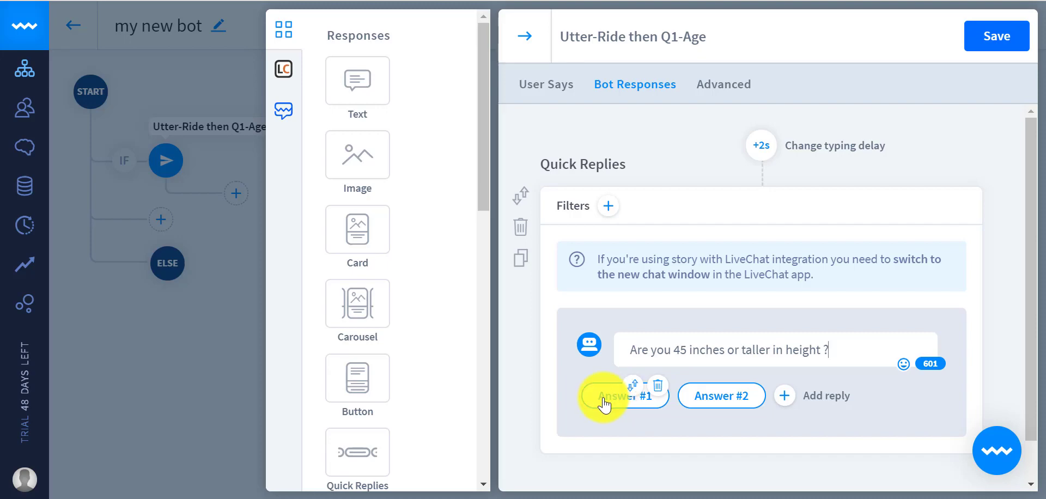
Retitle the first quick reply of the Utter-Ride then Q1-Age interaction as "yes" and save its settings
left_click(604, 406)
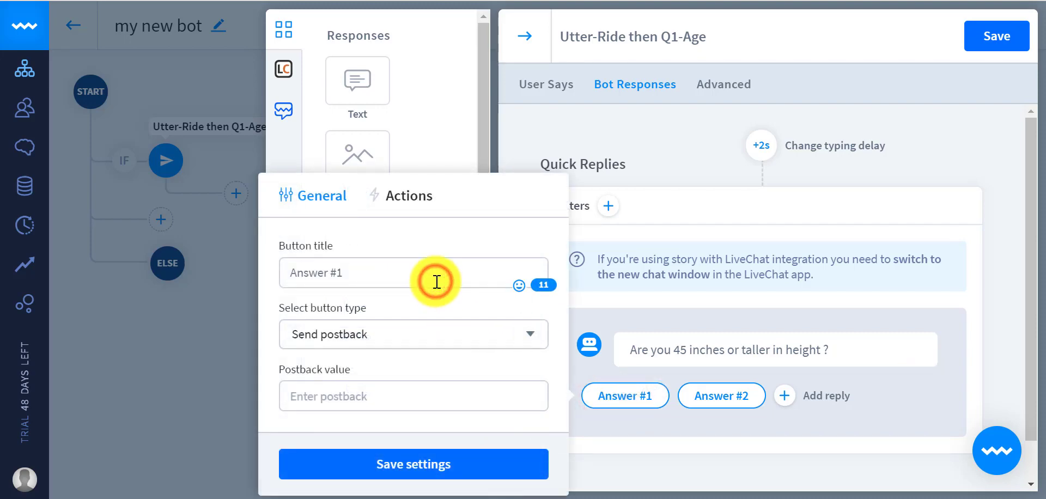
key("BackSpace")
key("BackSpace")
key("BackSpace")
key("BackSpace")
key("BackSpace")
type("yes")
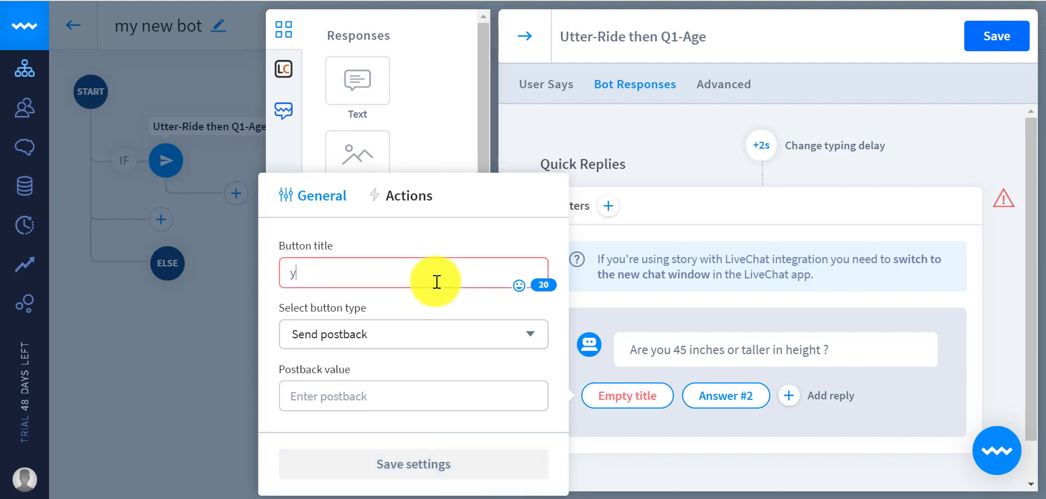
left_click(416, 464)
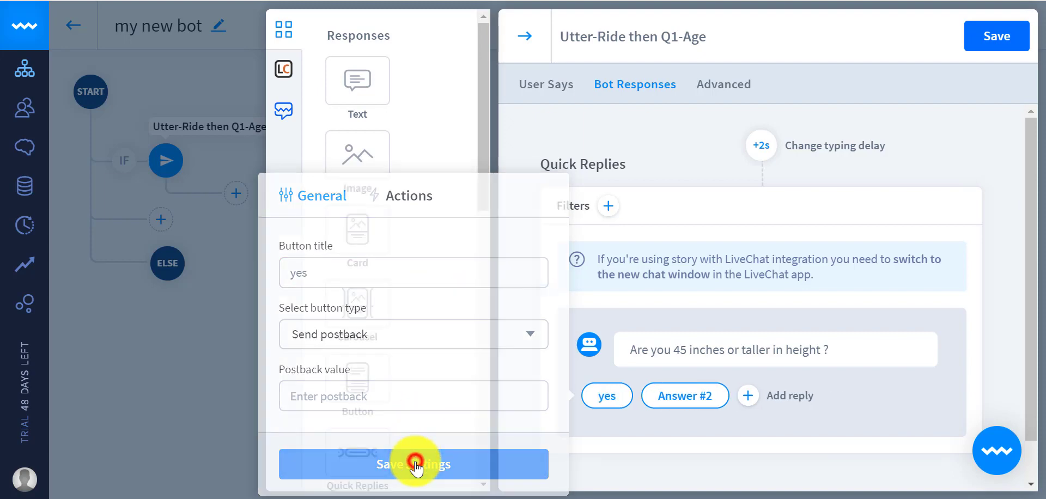
Retitle the second quick reply as "no", then save and close the Utter-Ride then Q1-Age interaction
left_click(676, 404)
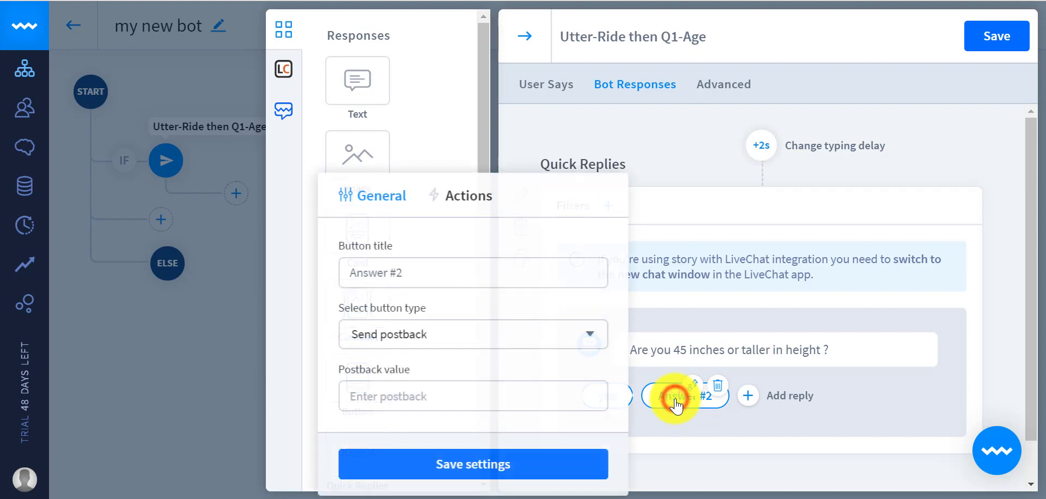
left_click_drag(475, 279, 325, 277)
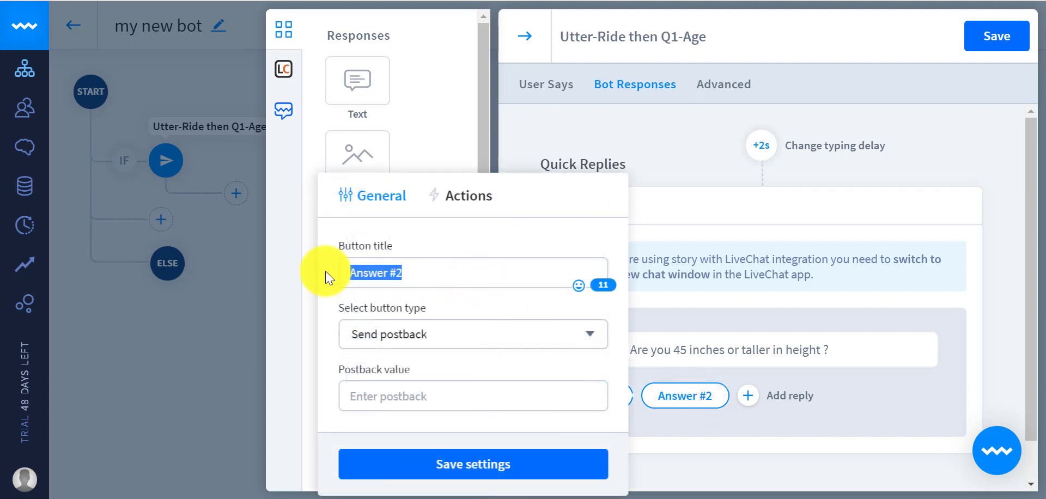
type("no")
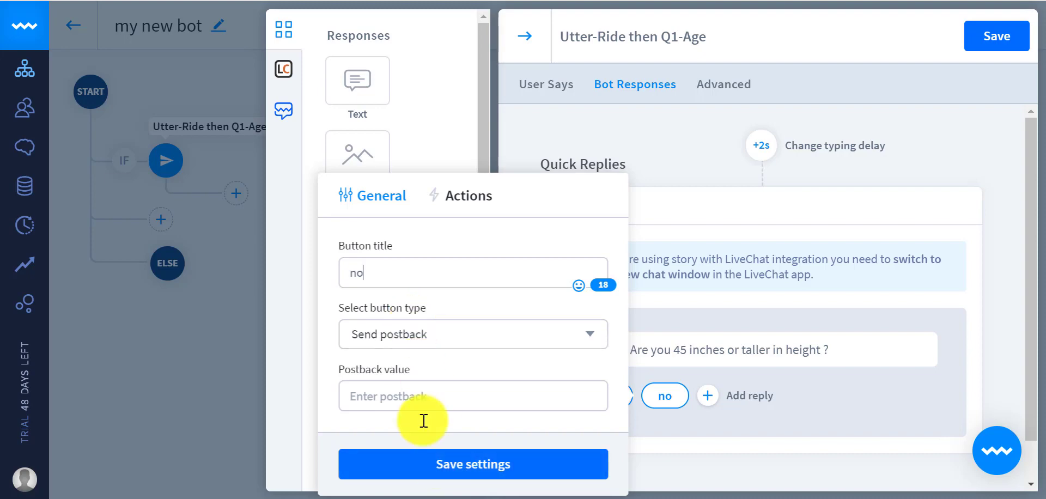
left_click(425, 467)
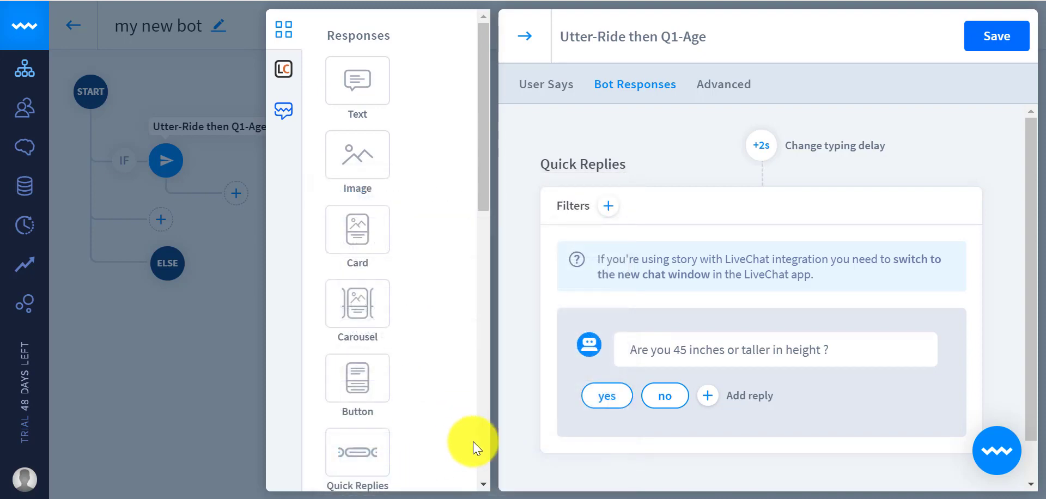
left_click(993, 44)
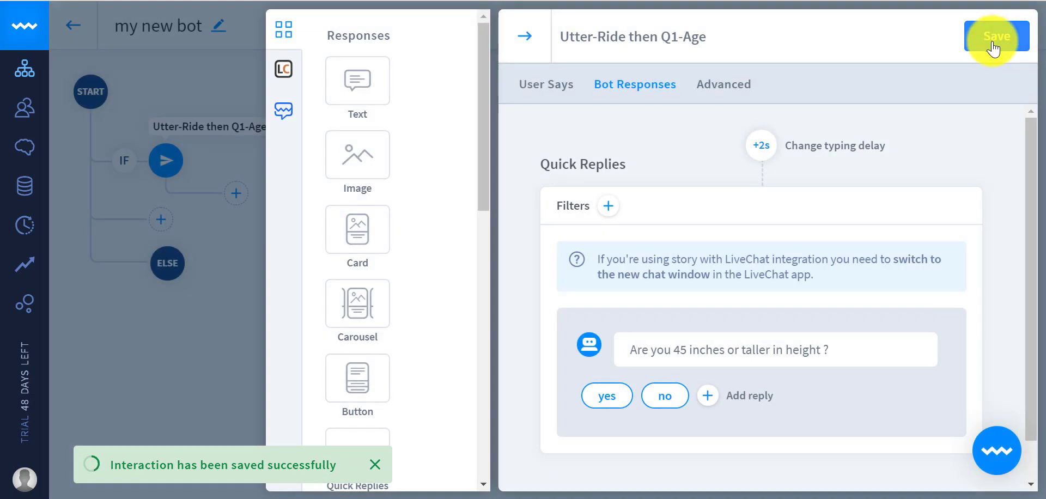
left_click(523, 44)
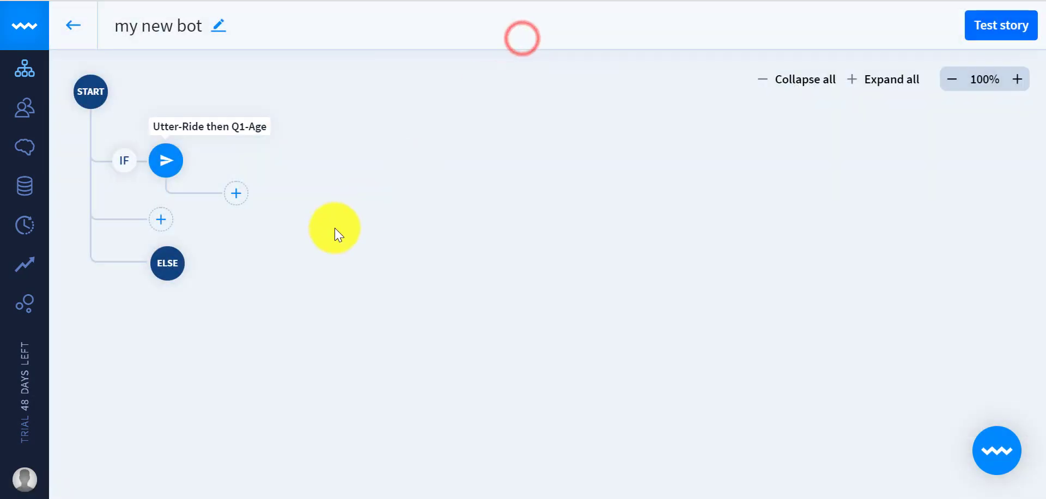
Add a child interaction under Utter-Ride then Q1-Age, named "Utter-yes then Q2-Height" as copied from the UltraEdit notes
left_click(336, 229)
left_click(235, 195)
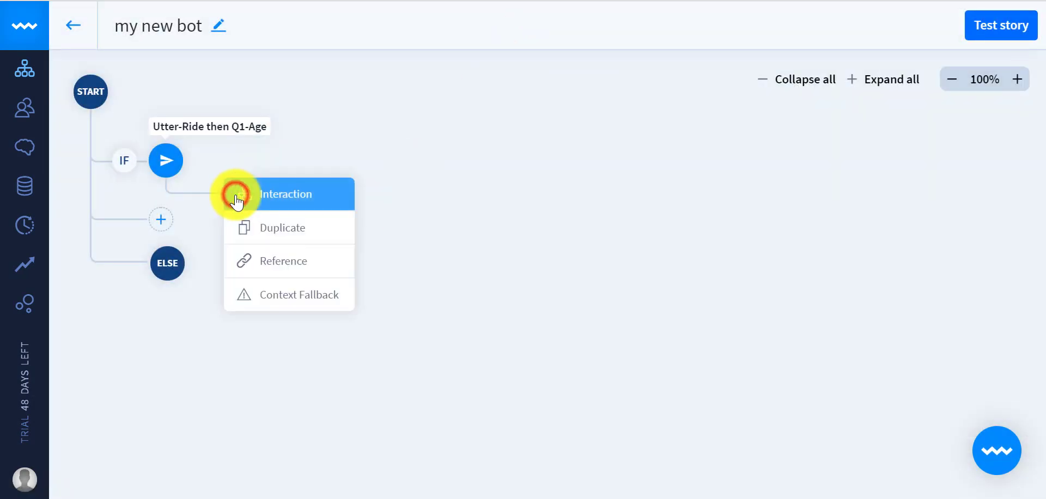
left_click(299, 202)
key("alt+Tab")
left_click_drag(322, 144, 2, 148)
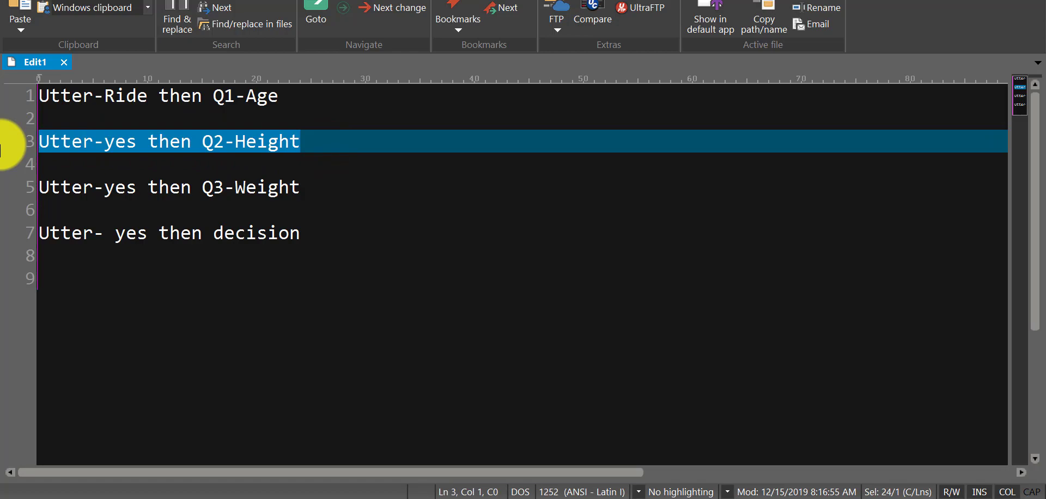
key("alt+Tab")
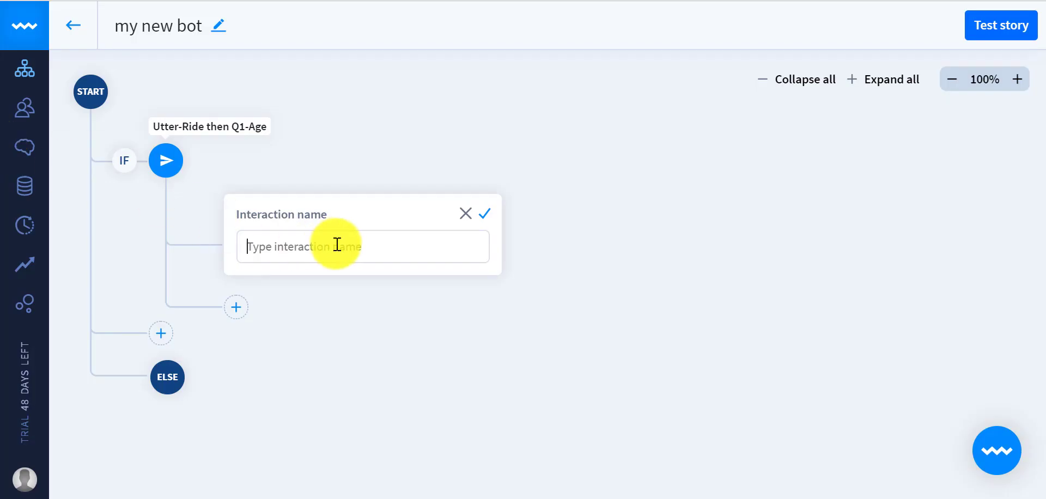
left_click(487, 211)
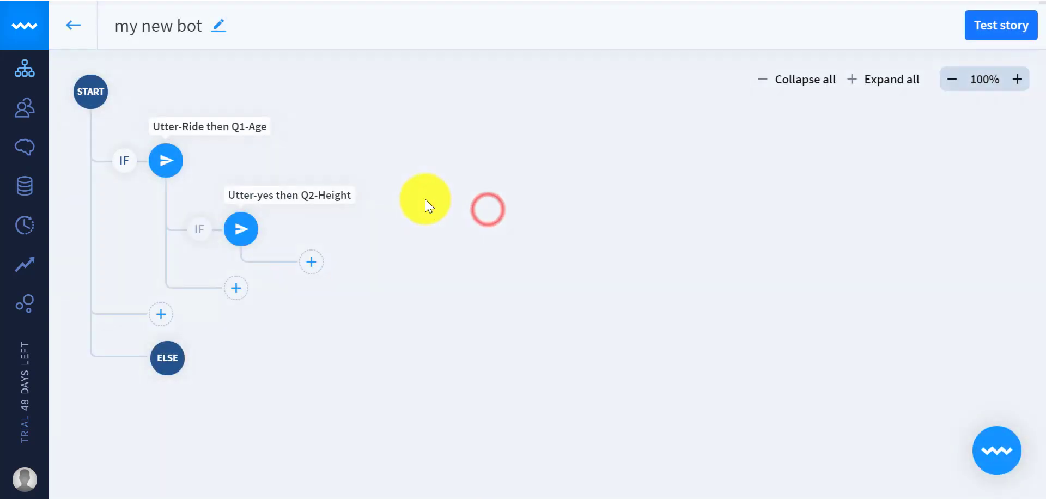
Change the Utter-Ride then Q1-Age question to "Are you 8 years or older ?" and save the interaction
left_click(167, 162)
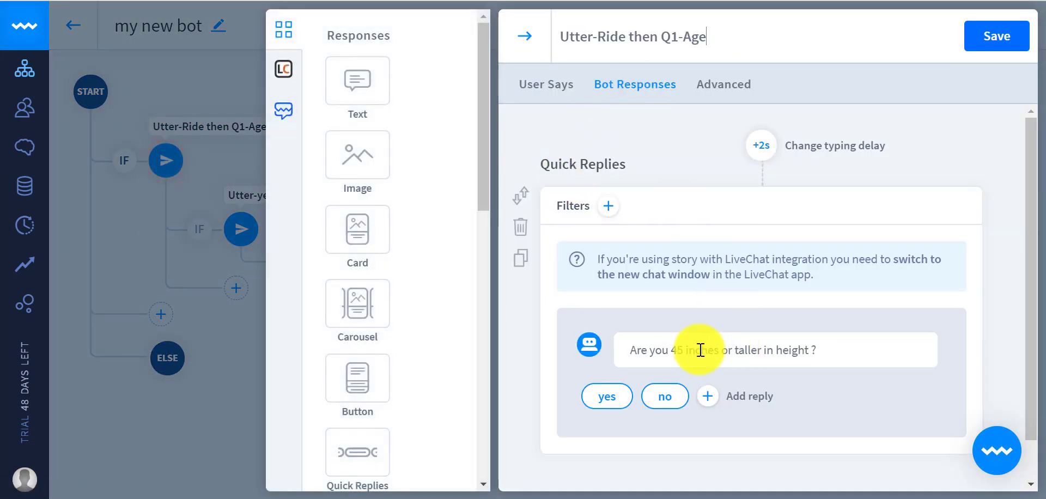
left_click_drag(671, 349, 825, 354)
type("8 years ")
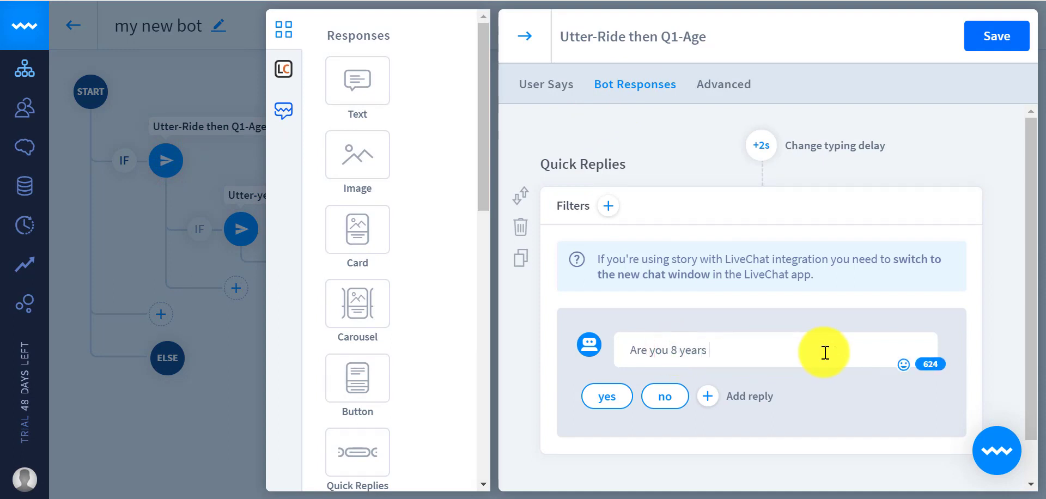
type("or older ?")
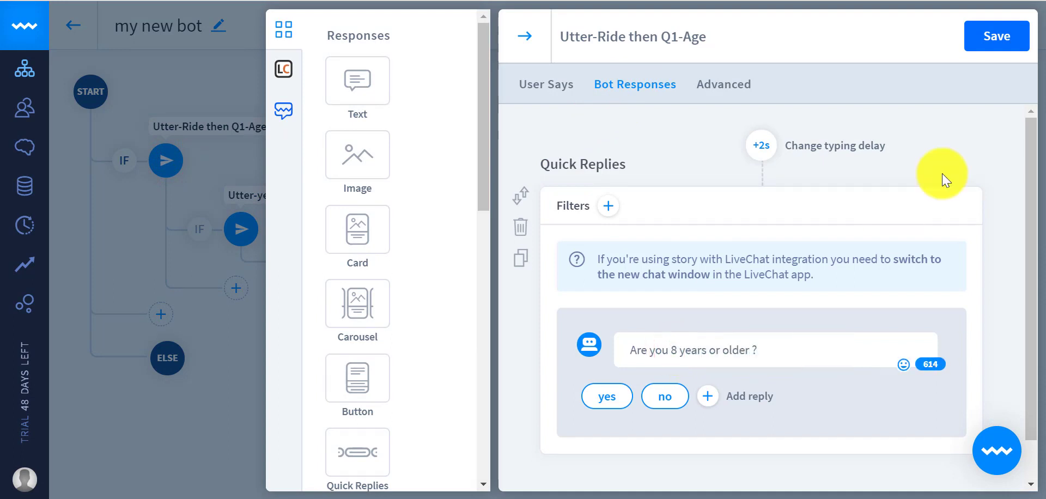
left_click(997, 38)
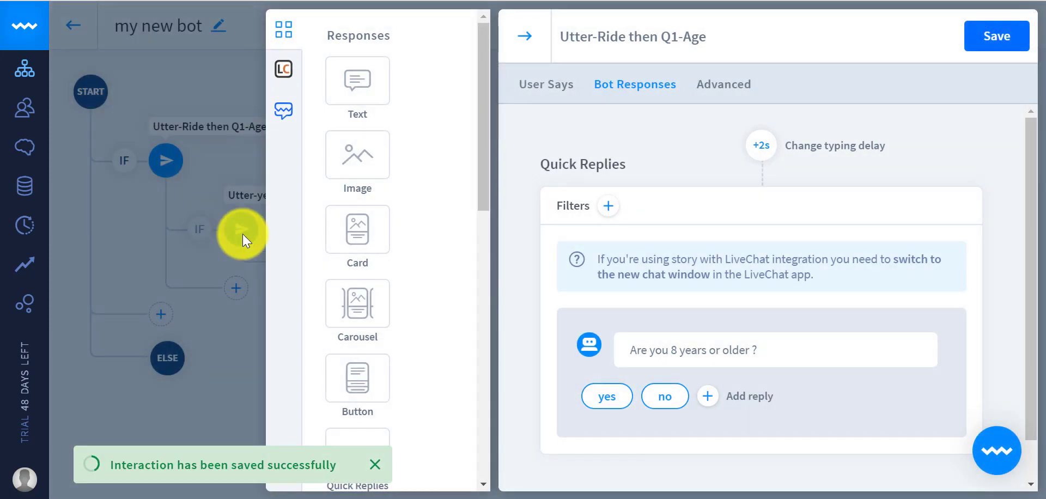
Add the user phrase "yes" to the Utter-yes then Q2-Height interaction
left_click(243, 234)
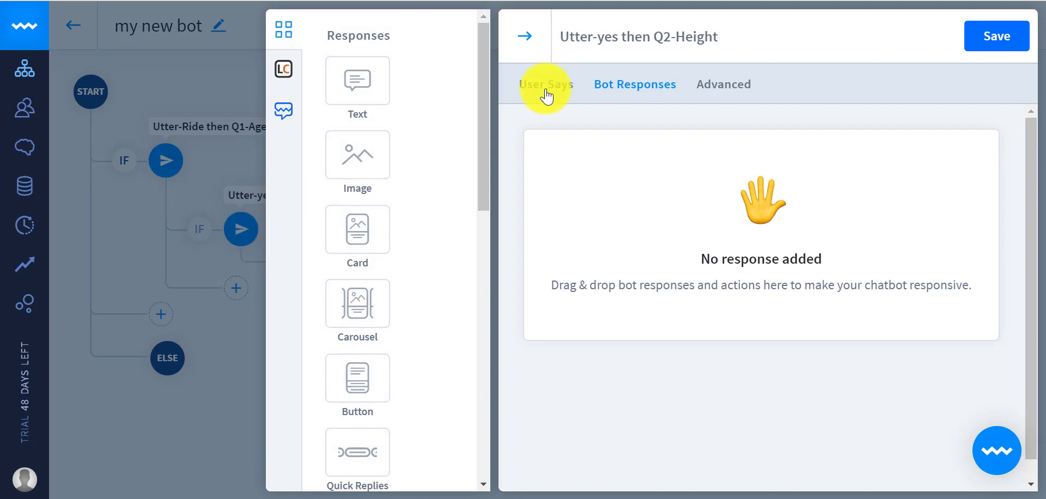
left_click(546, 85)
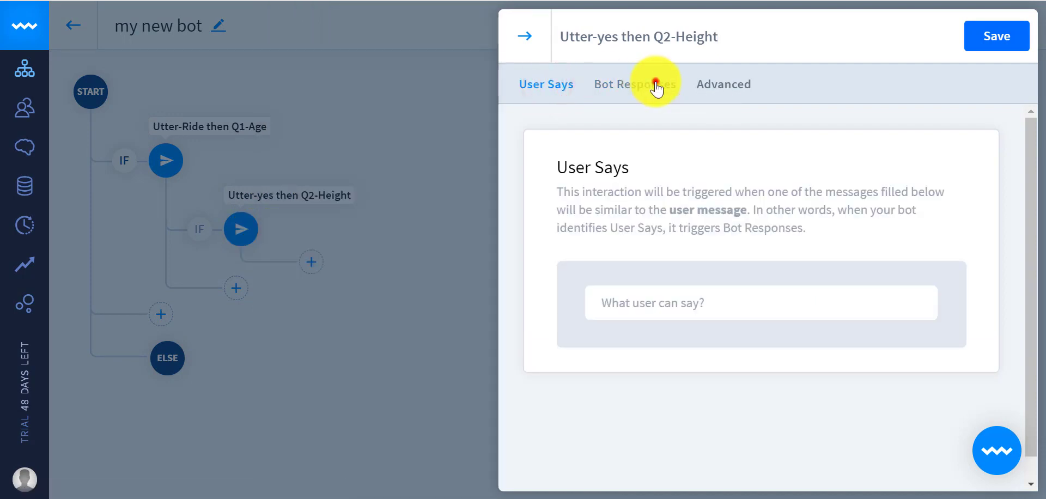
left_click(657, 86)
left_click(550, 86)
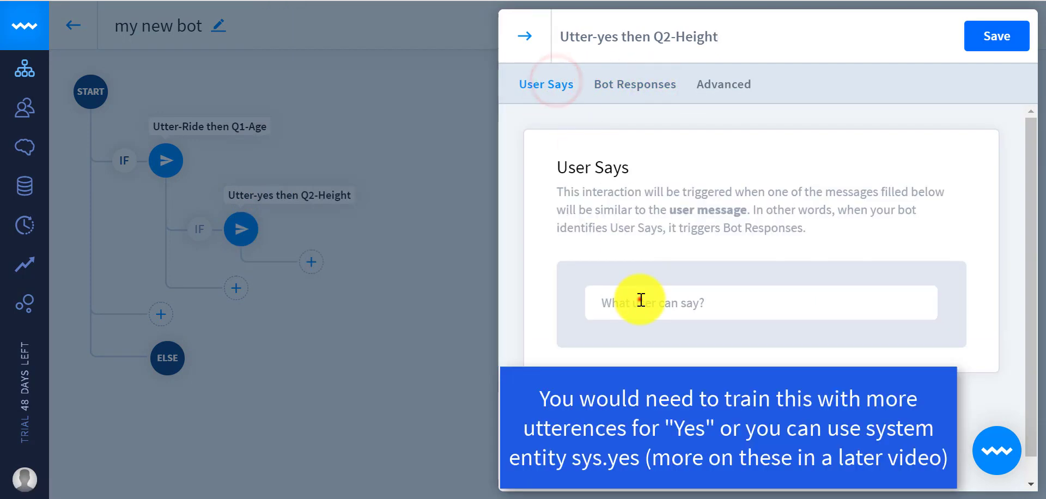
type("yes")
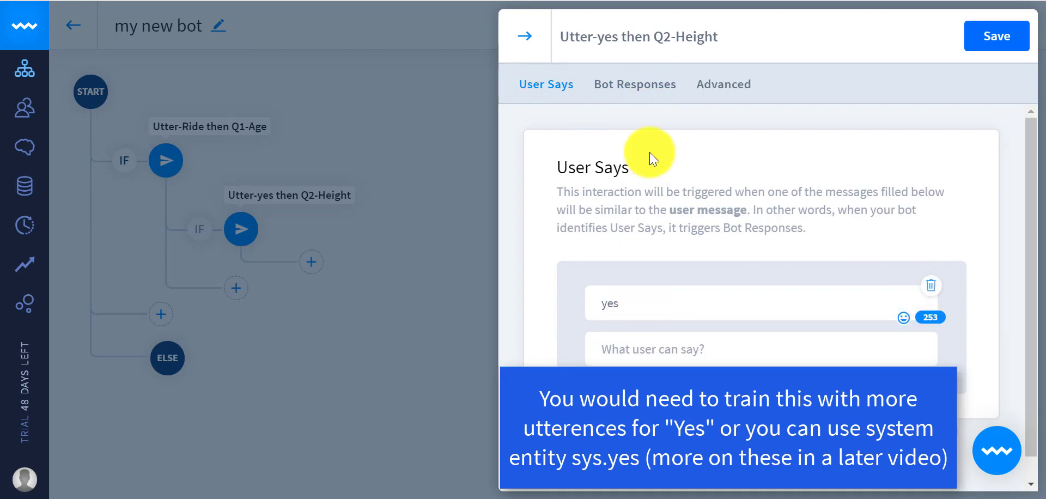
Add a Quick Replies bot response to Utter-yes then Q2-Height with the question "Are you 45 inches or taller ?"
left_click(631, 85)
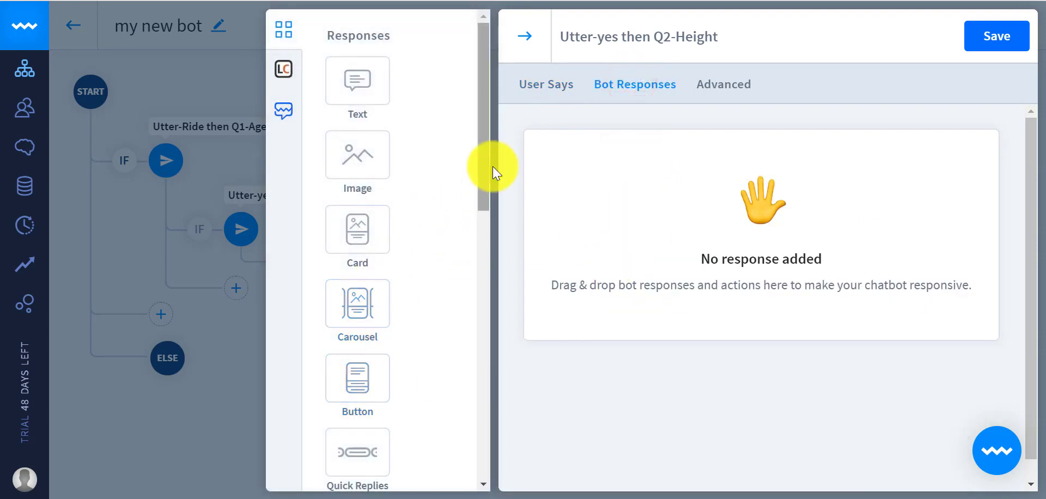
left_click_drag(479, 179, 479, 217)
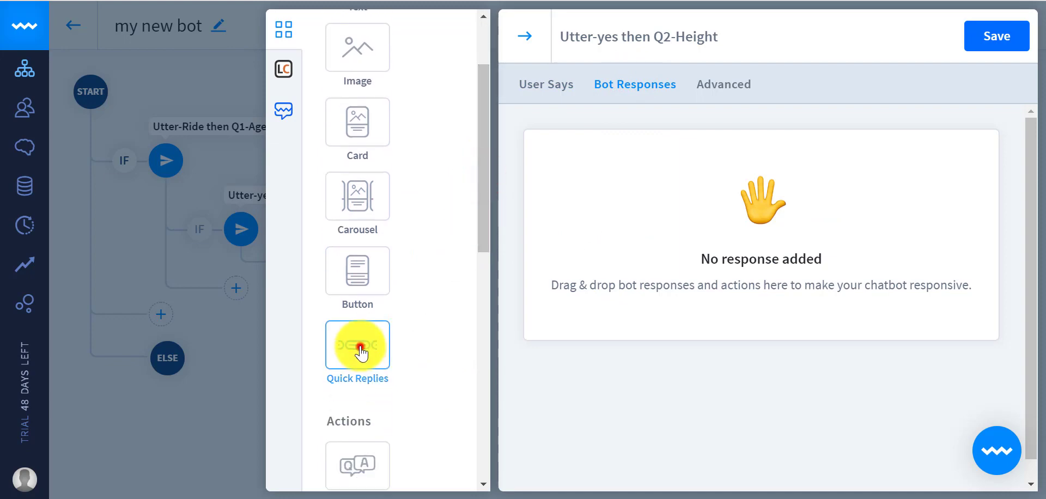
left_click_drag(357, 345, 599, 228)
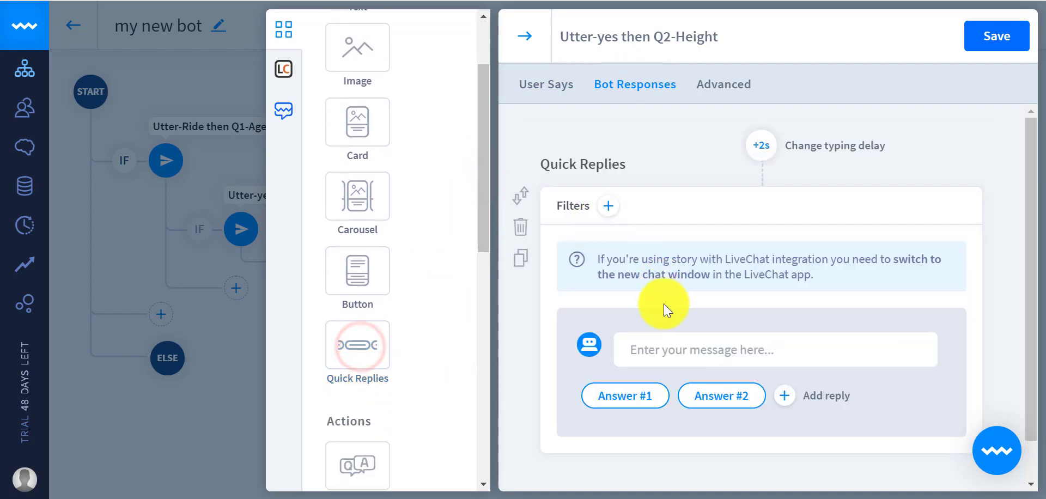
left_click(648, 347)
type("Are you 45 inches")
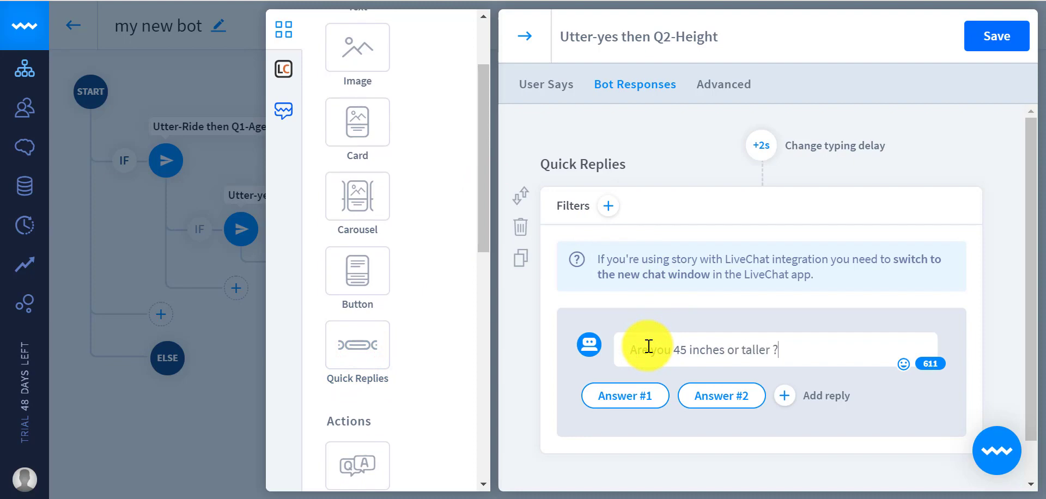
type(" or taller ?")
Title the height question's two quick replies "yes" and "no", then save and close the interaction
left_click(619, 397)
left_click(439, 268)
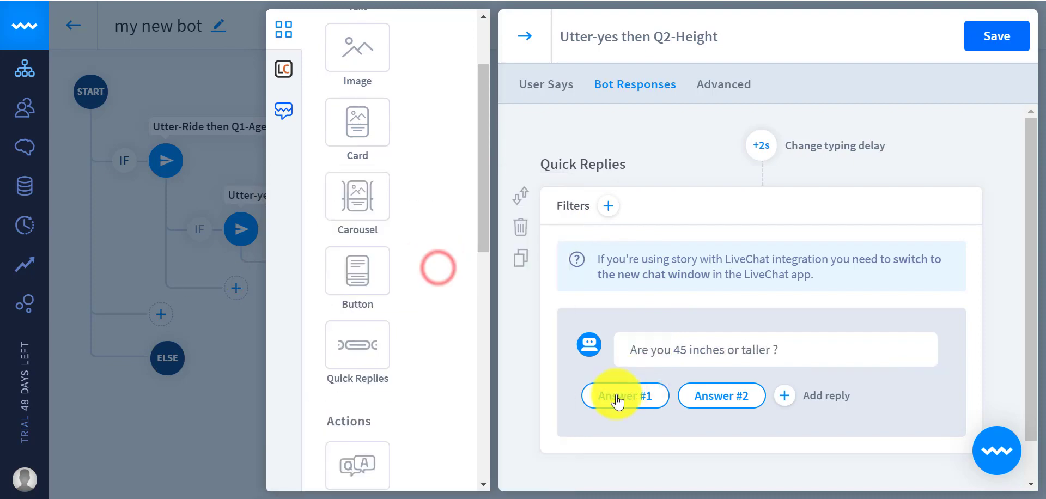
type("yes")
left_click(361, 464)
left_click(665, 400)
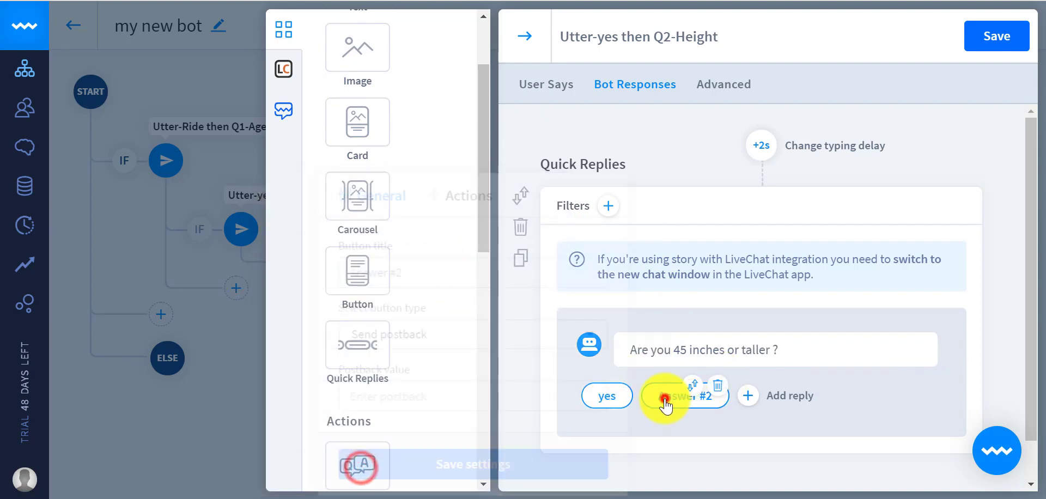
left_click_drag(439, 276, 355, 276)
key("BackSpace")
type("no")
left_click(475, 464)
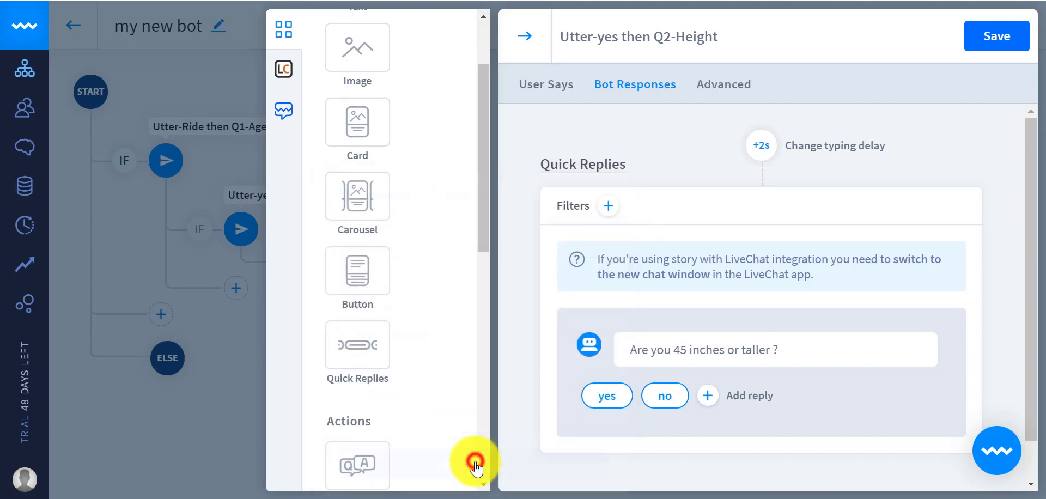
left_click(995, 38)
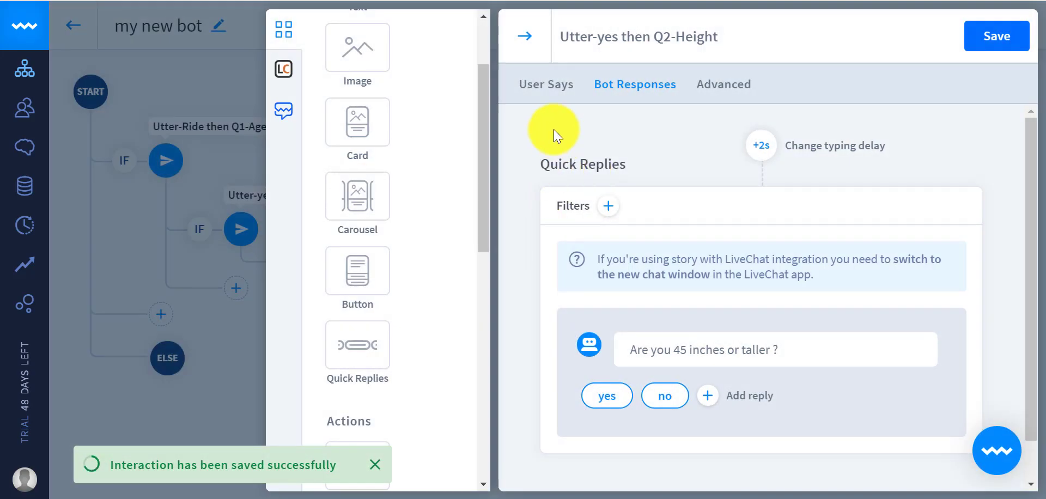
left_click(515, 36)
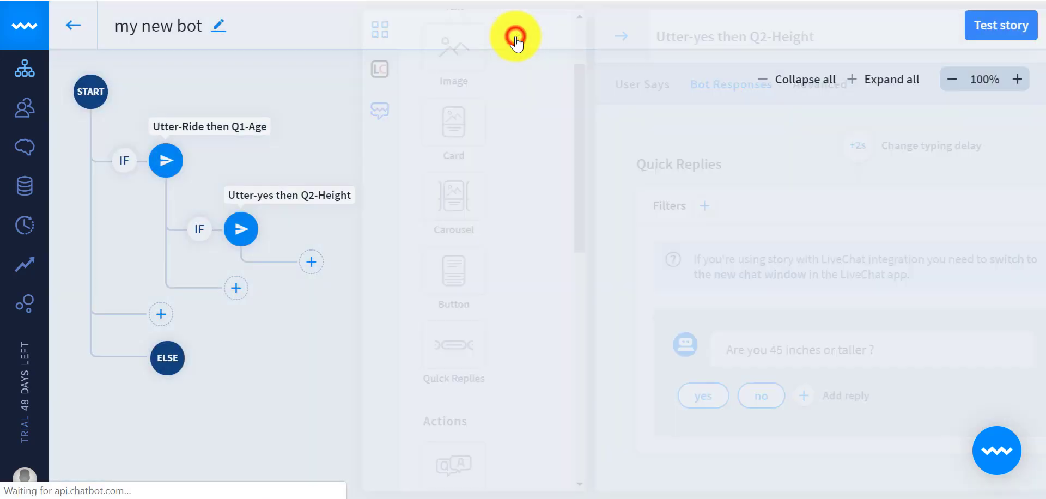
Add a child interaction under Utter-yes then Q2-Height, named "Utter-yes then Q3-Weight" as copied from the UltraEdit notes, and open it
left_click(310, 262)
left_click(328, 262)
key("alt+Tab")
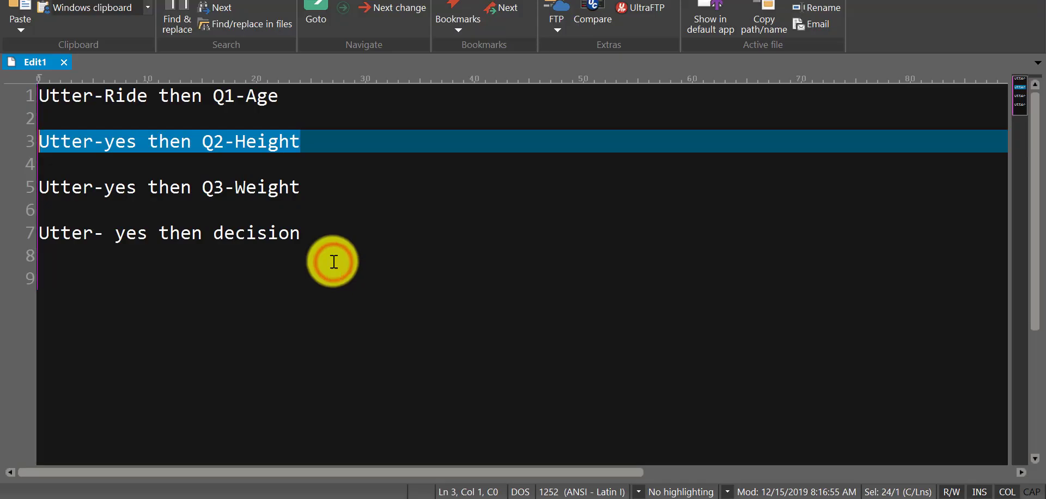
left_click_drag(311, 191, 4, 198)
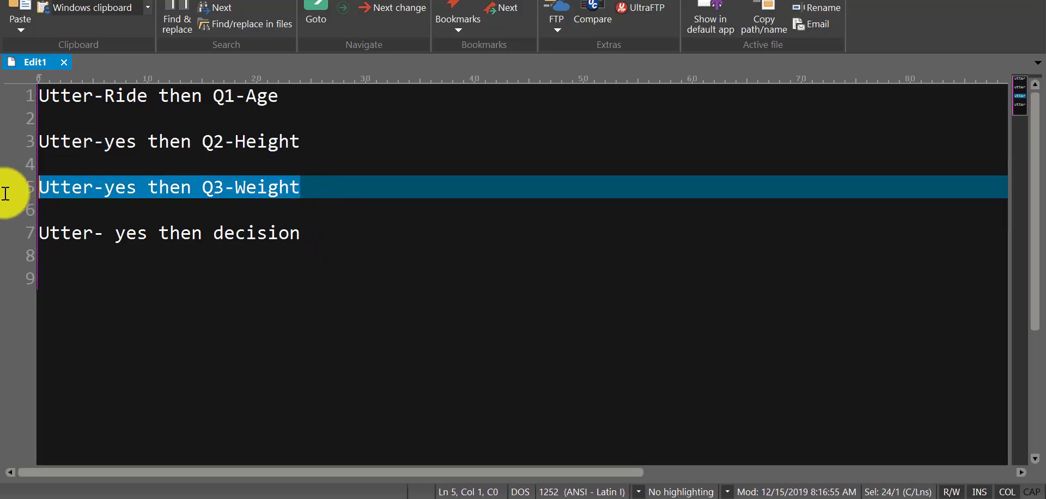
key("alt+Tab")
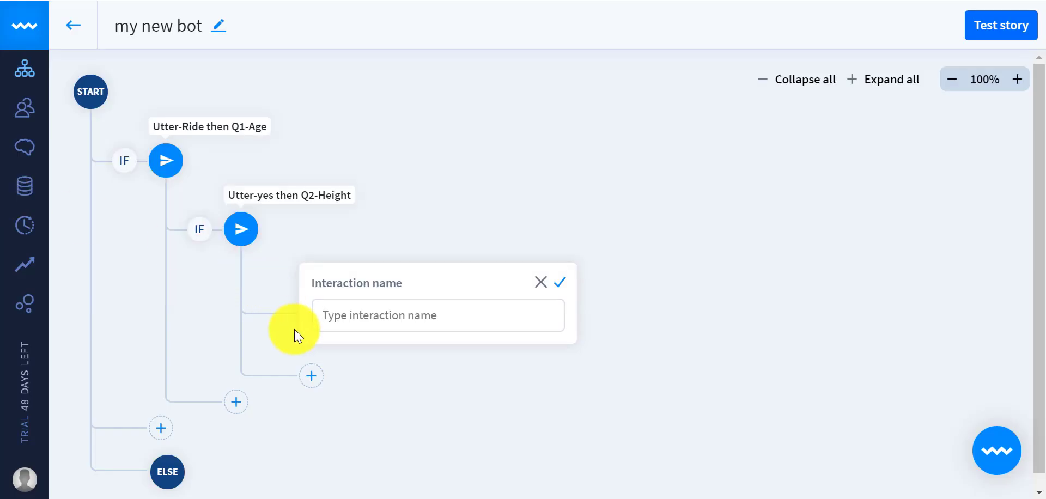
left_click(561, 282)
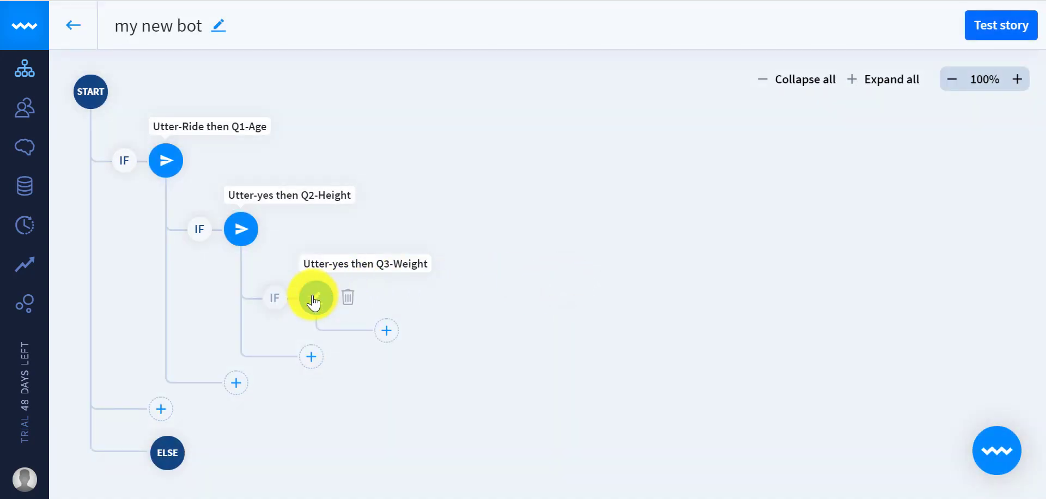
left_click(315, 301)
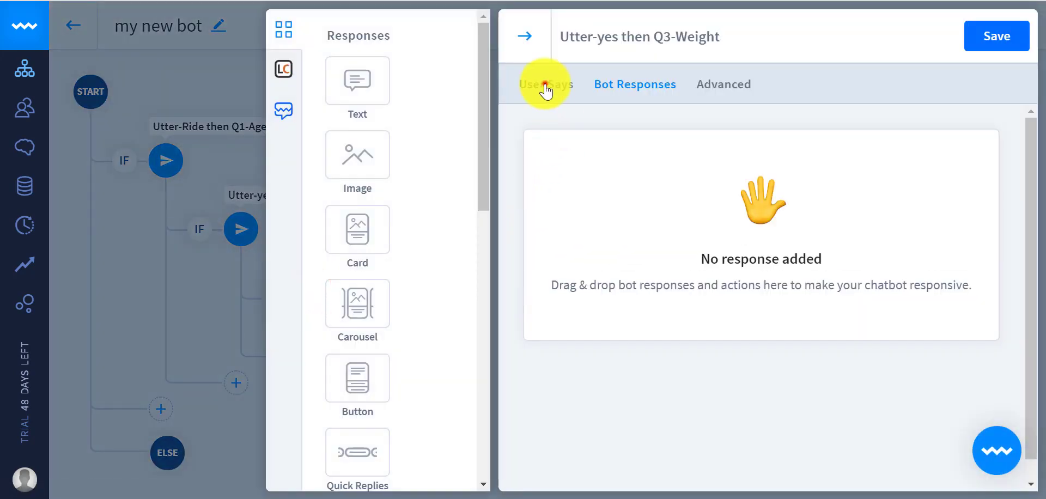
Add the user phrase "yes" to the Utter-yes then Q3-Weight interaction
left_click(546, 88)
left_click(614, 301)
type("yes")
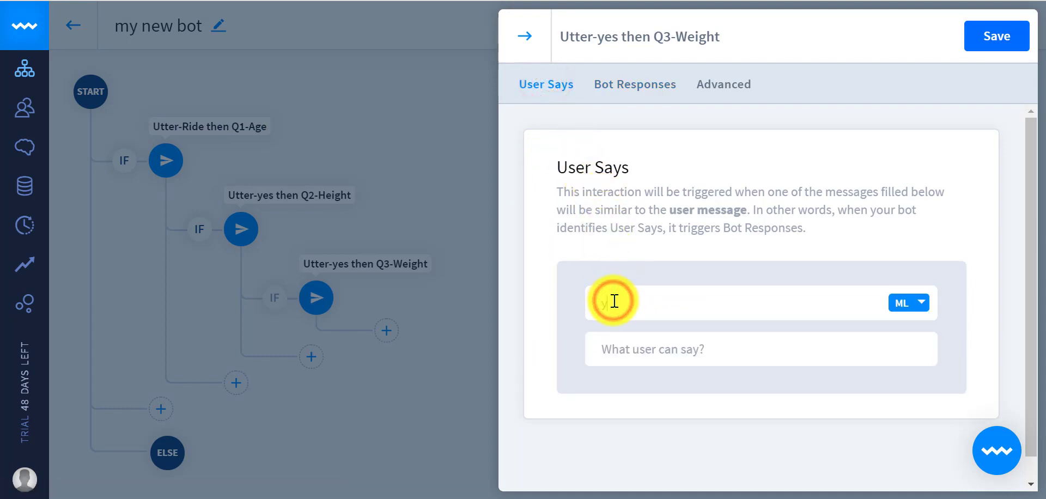
Add a Button bot response to Utter-yes then Q3-Weight with the message "ARe you atleast 50 pounds in weight ?"
left_click(642, 89)
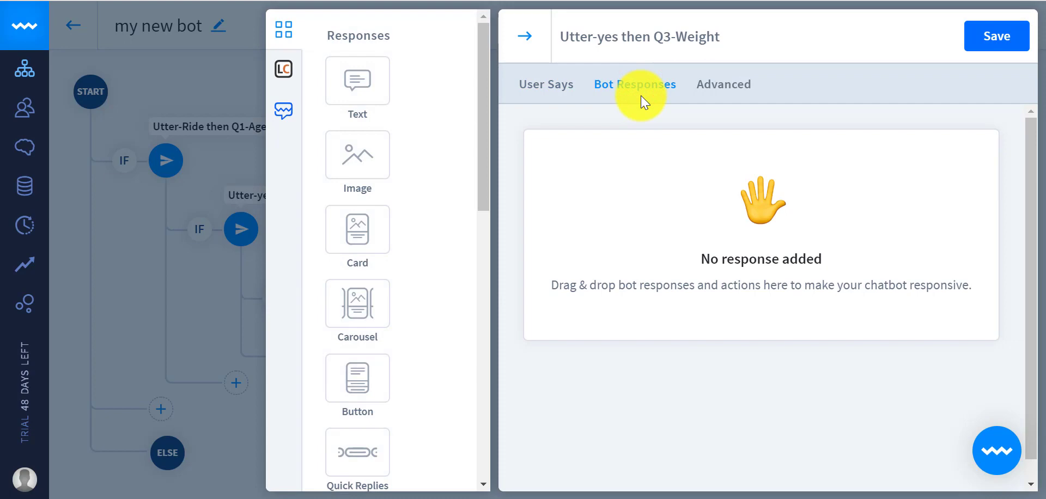
scroll(480, 142, "down", 1)
scroll(483, 131, "up", 1)
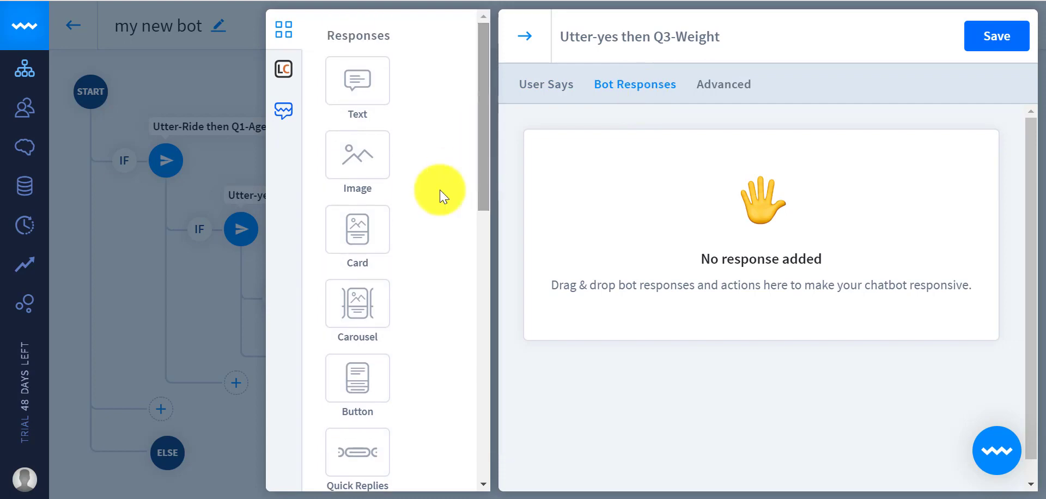
left_click_drag(362, 388, 639, 273)
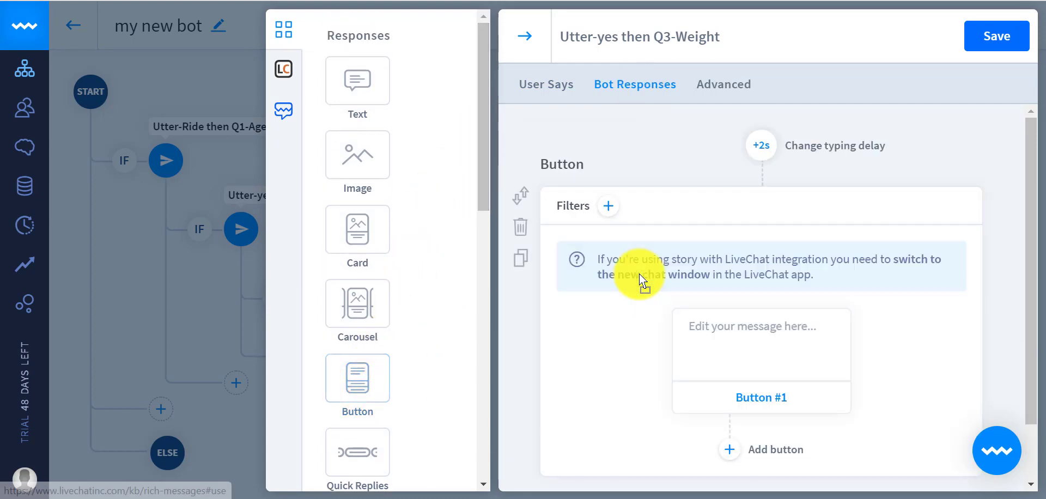
left_click(725, 327)
type("ARe you atleast 50 pounds in")
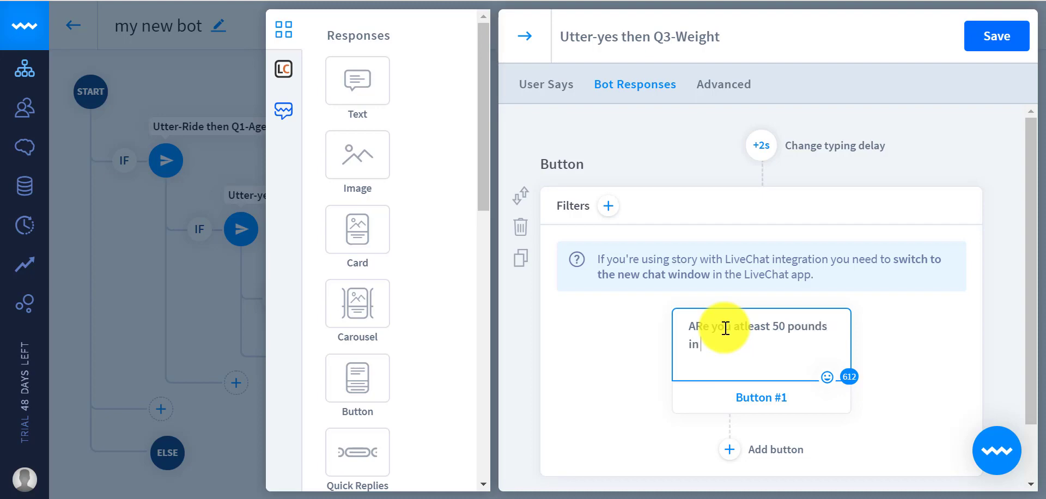
type("ight ?")
Title the weight question's first button "yes" and save its settings
left_click(753, 399)
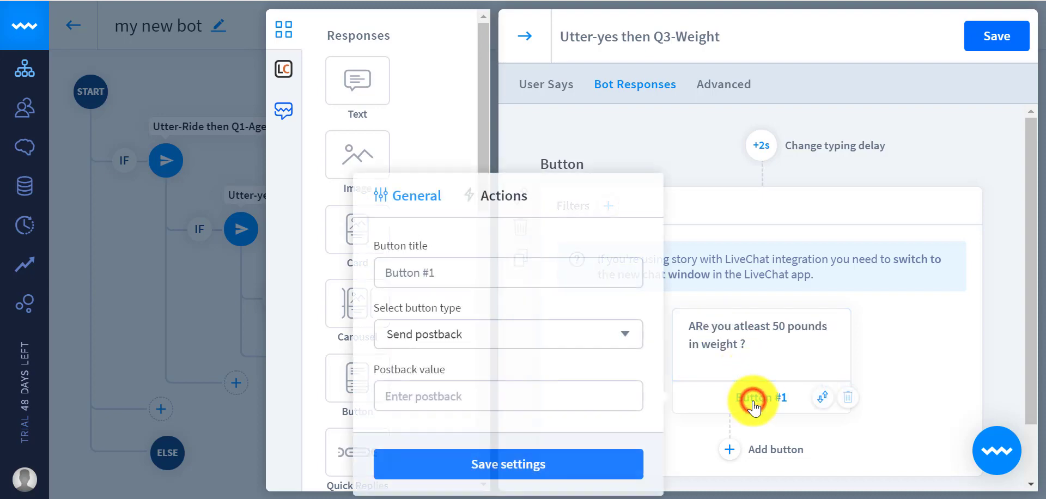
left_click(467, 268)
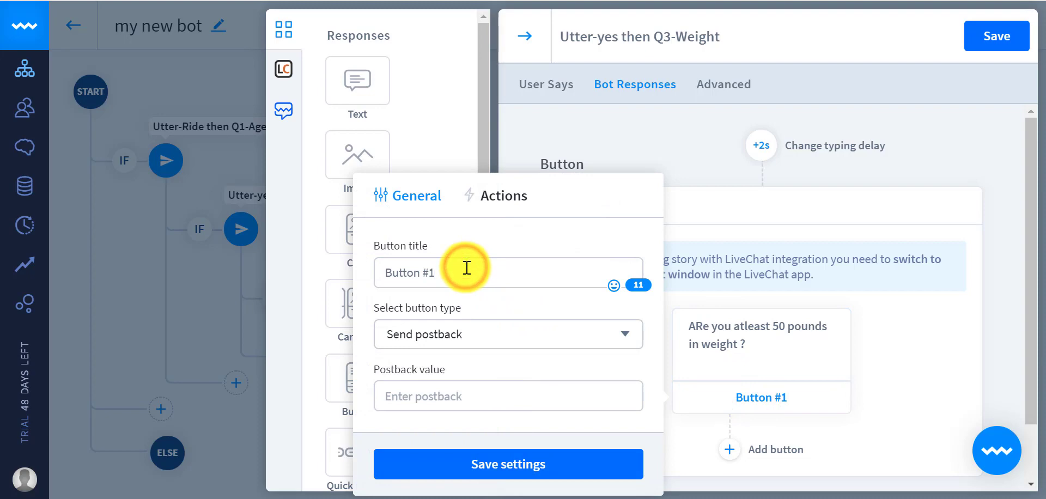
key("BackSpace")
key("BackSpace")
key("BackSpace")
key("BackSpace")
key("BackSpace")
key("BackSpace")
key("BackSpace")
key("BackSpace")
key("BackSpace")
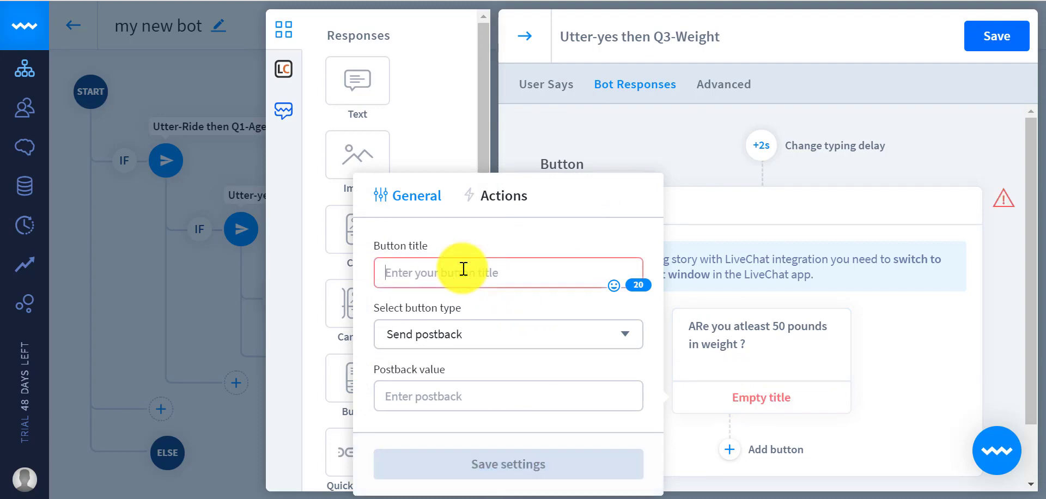
type("yes")
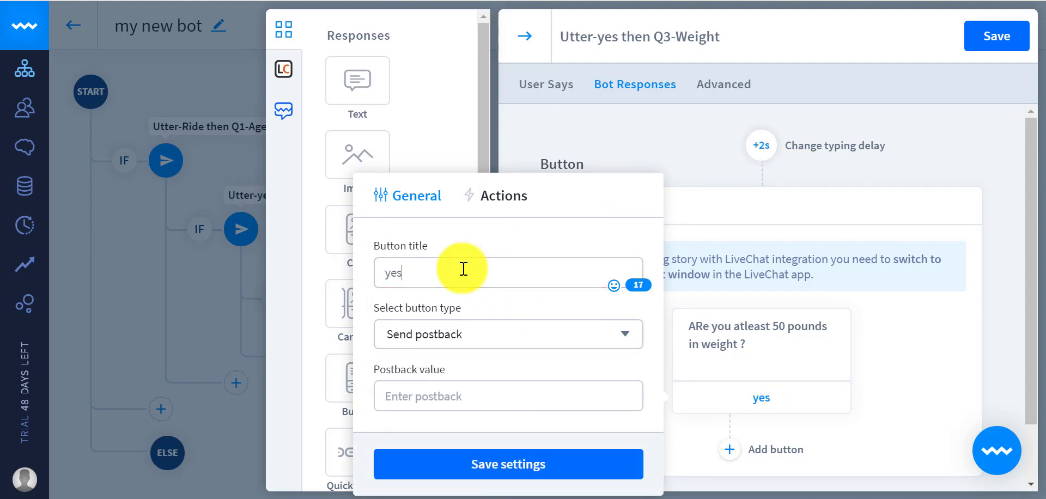
left_click(468, 460)
Add a second button titled "no" to the weight question and save the interaction
left_click(763, 449)
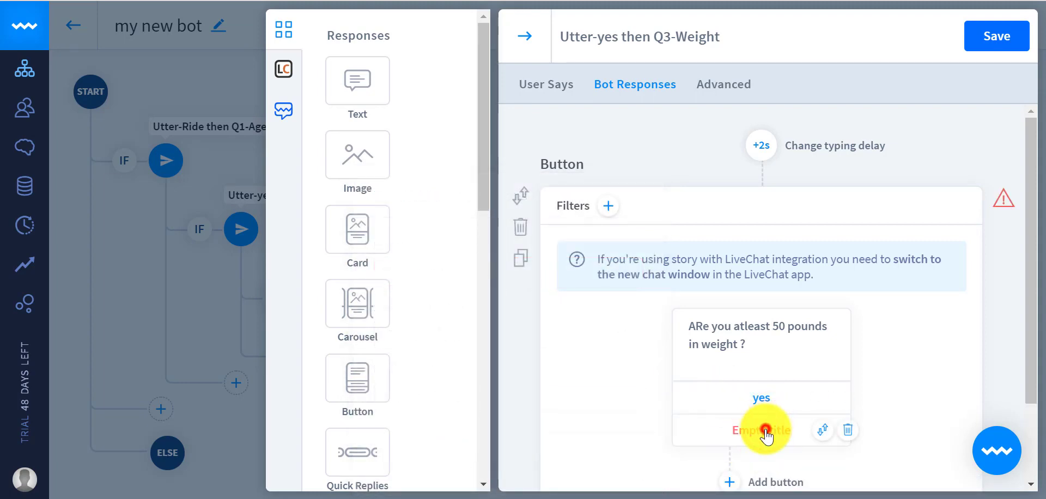
left_click(767, 430)
left_click(463, 266)
type("no")
left_click(468, 462)
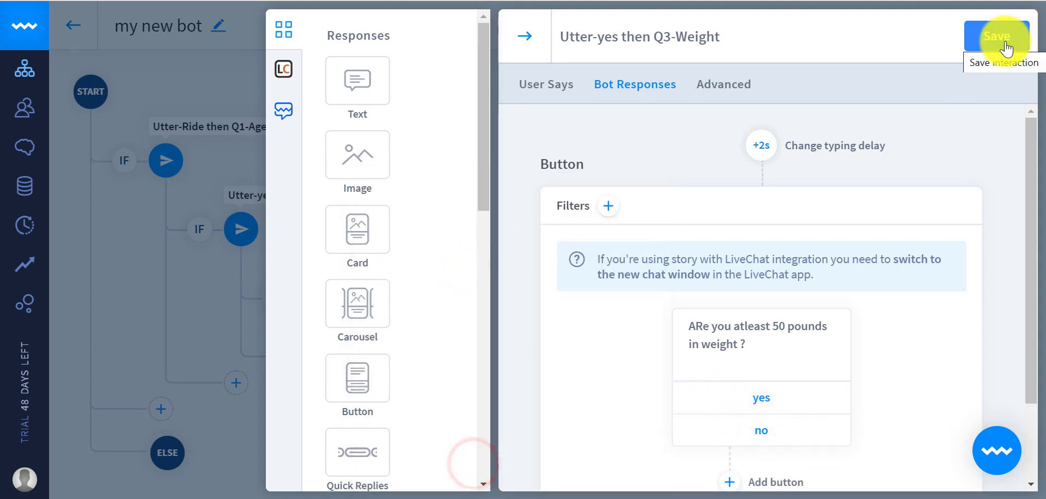
left_click(1005, 39)
Add a child interaction under Utter-yes then Q3-Weight, named "Utter- yes then decision" as copied from the UltraEdit notes
key("alt+Tab")
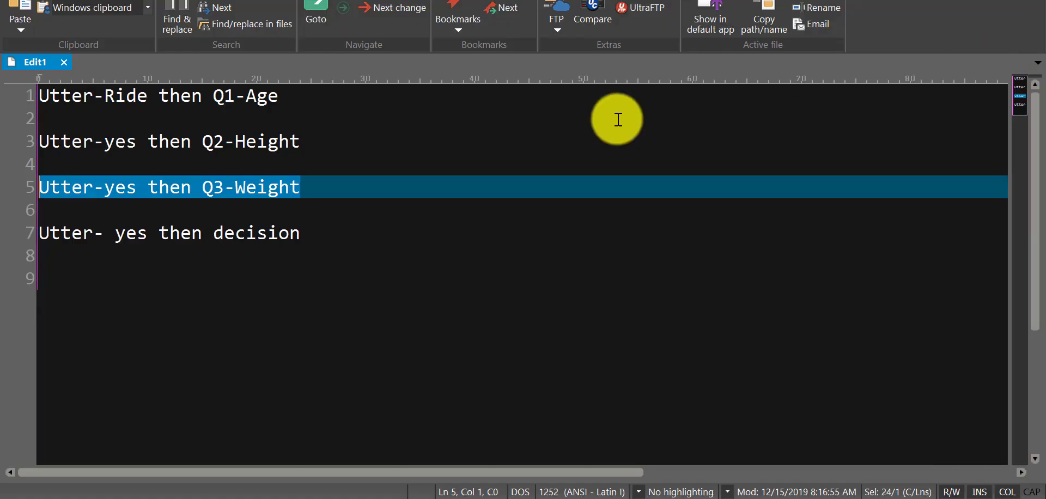
left_click(324, 240)
left_click_drag(324, 241, 9, 240)
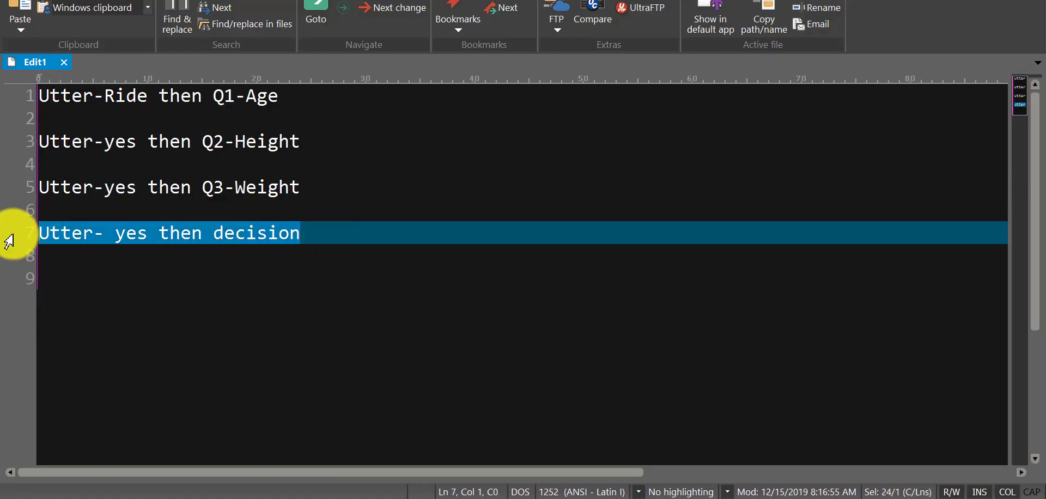
key("alt+Tab")
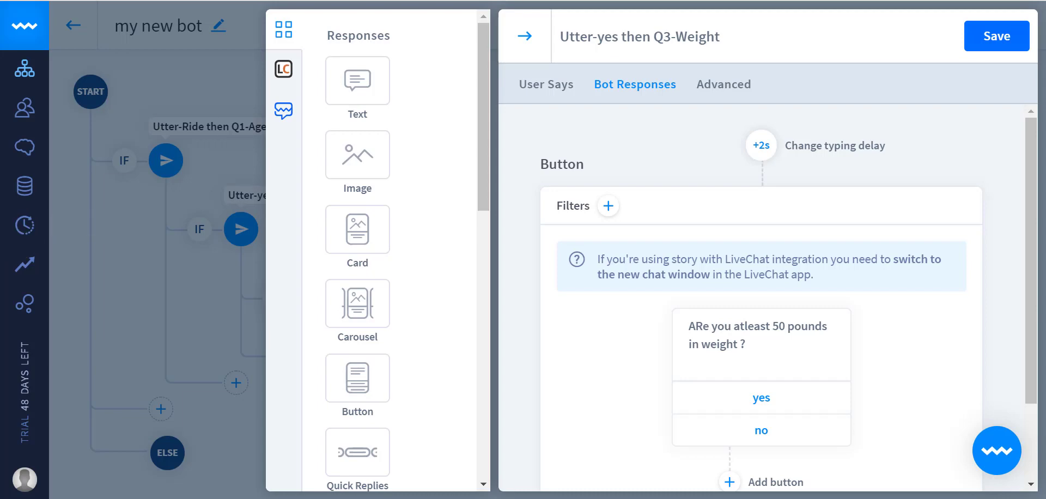
left_click(528, 39)
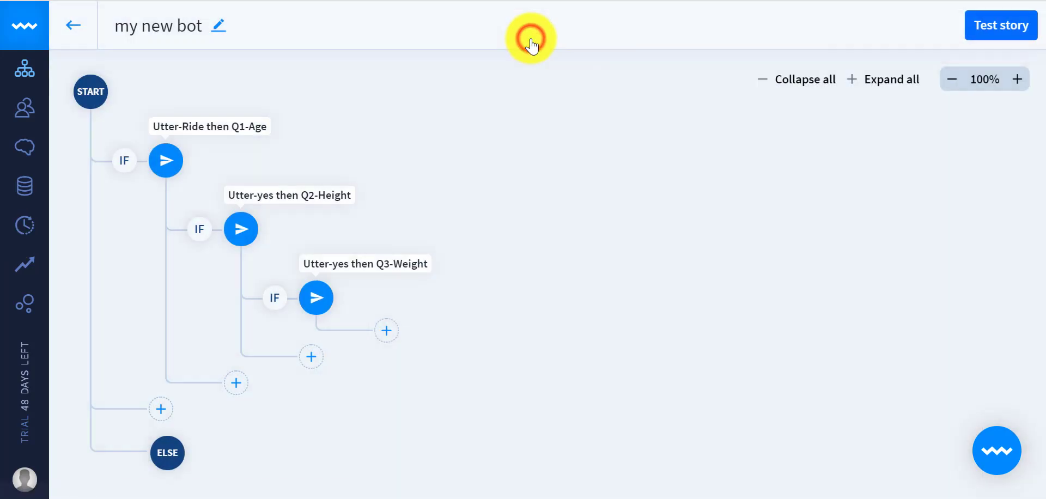
left_click(386, 330)
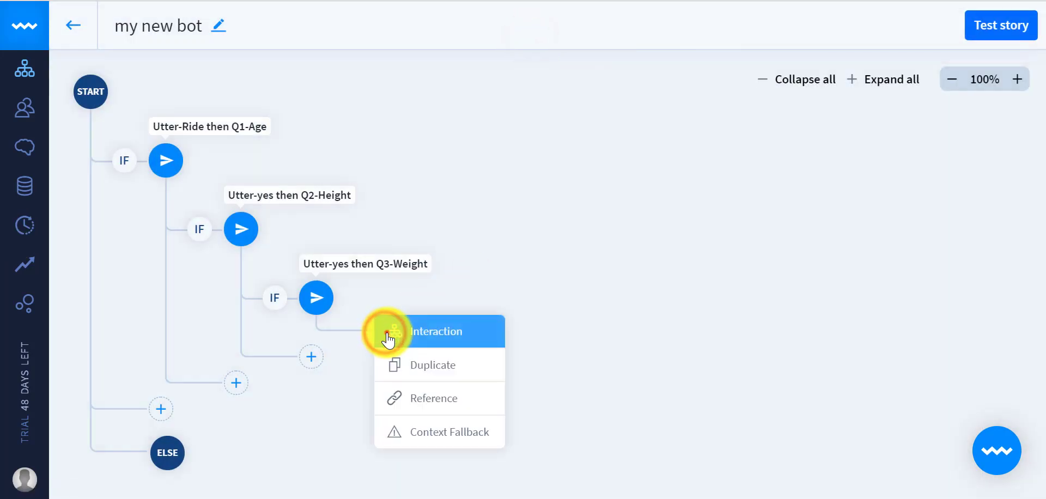
left_click(387, 332)
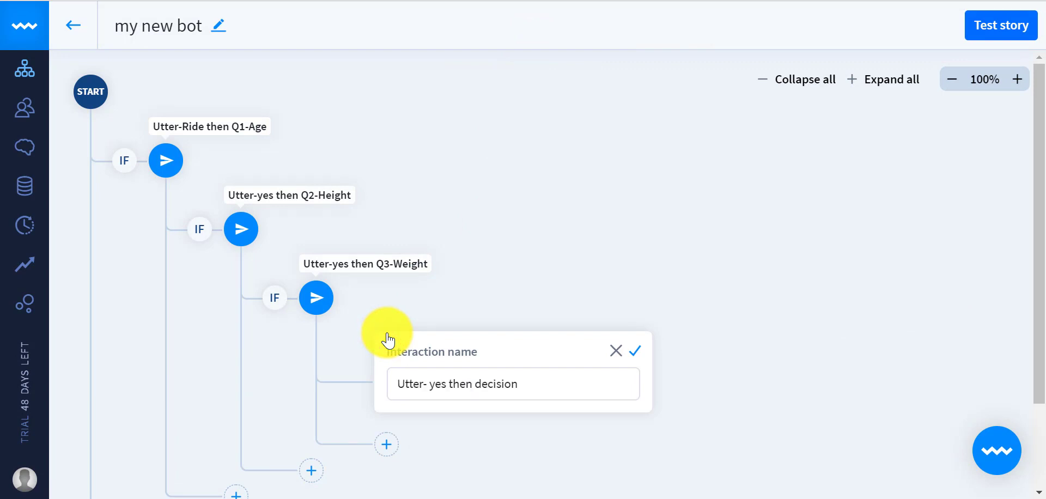
left_click(635, 352)
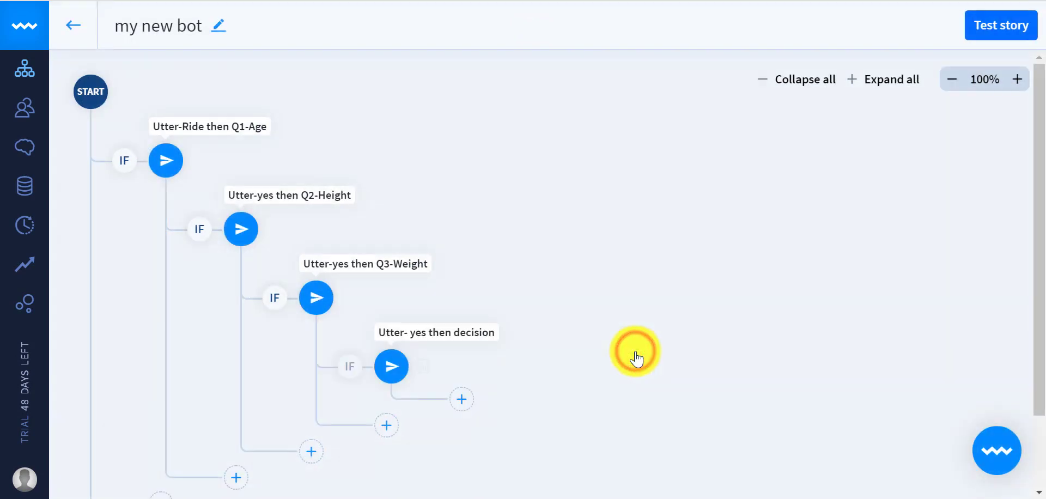
Open the Utter- yes then decision interaction and add the user phrase "yes"
left_click(392, 366)
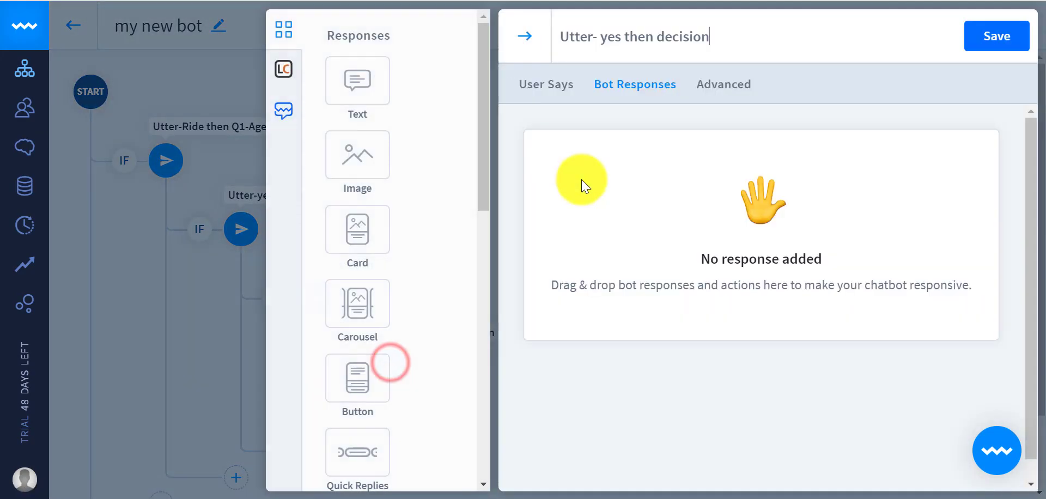
left_click(552, 83)
left_click(614, 298)
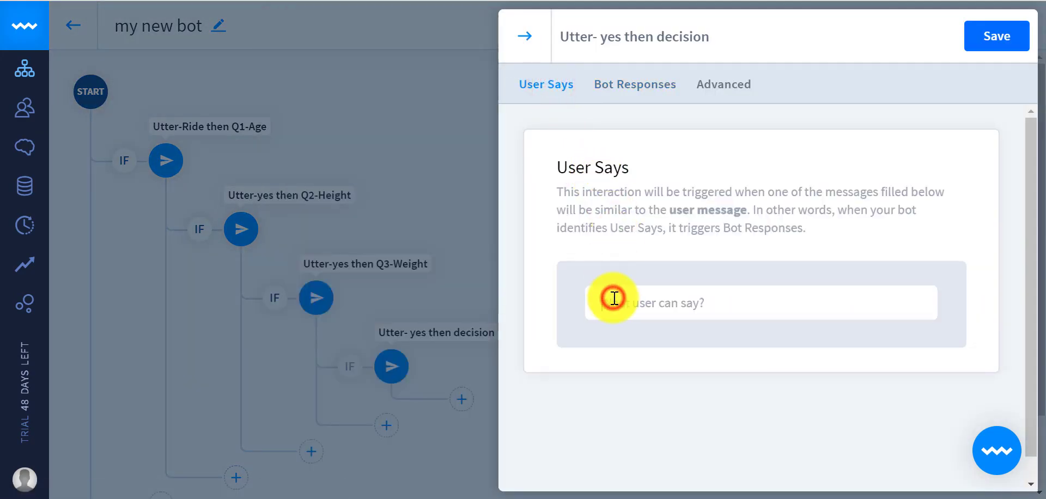
type("yes")
key("Return")
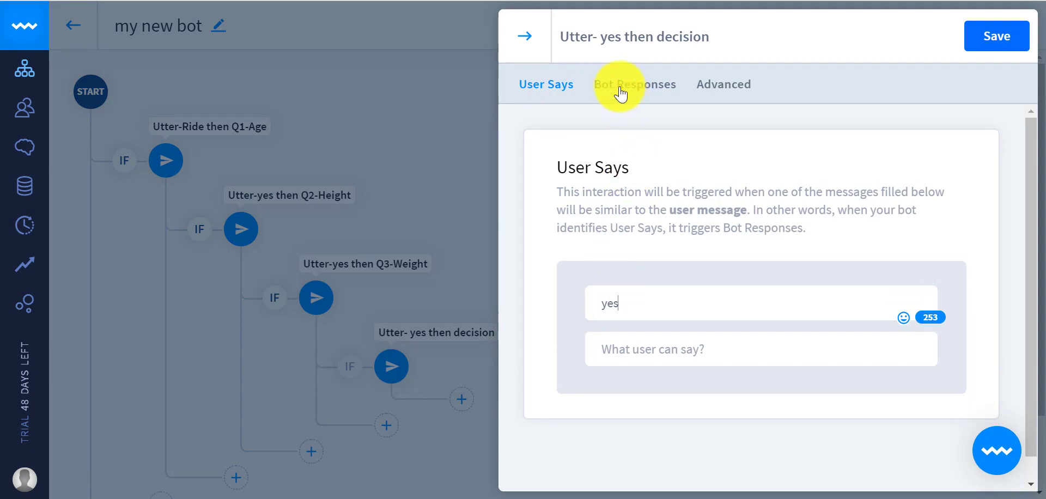
Give the decision interaction the Text bot response "Yes you may go on the ride !! Enjoy !!", then save and close it
left_click(620, 86)
left_click_drag(360, 87, 679, 224)
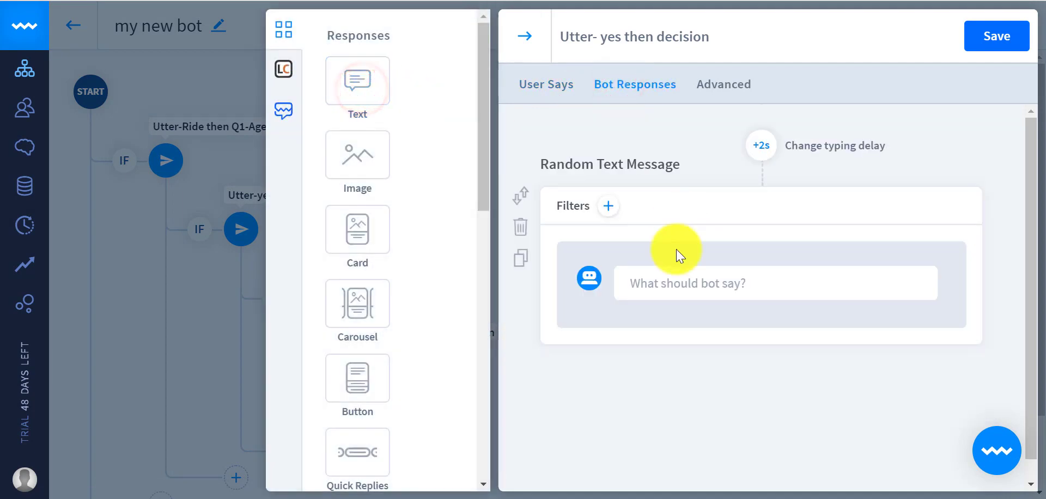
left_click(670, 288)
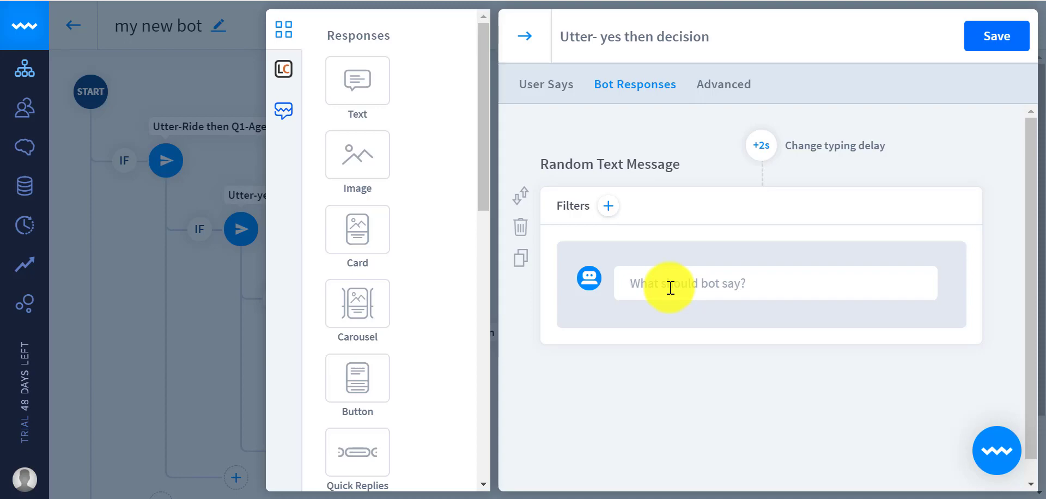
type("Yes youn")
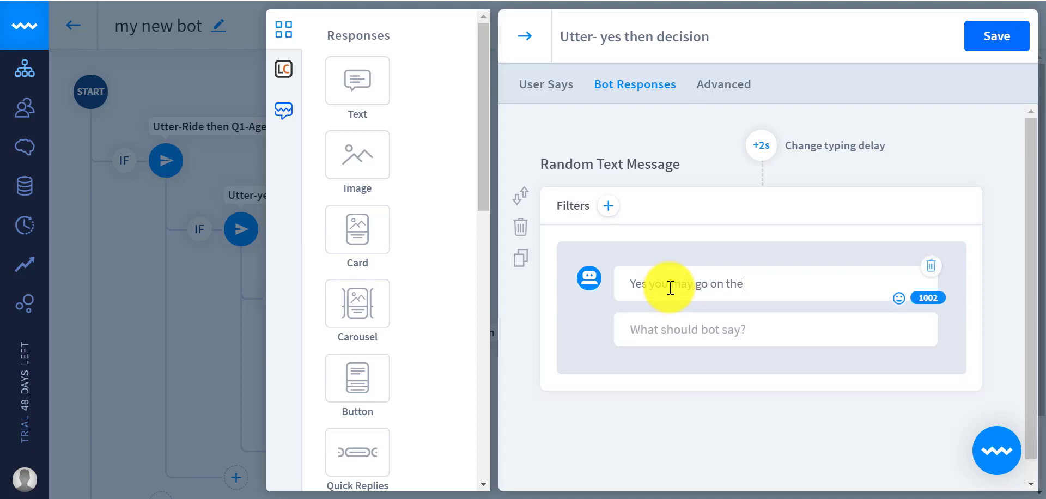
type(" !! Enjoy !!")
left_click(982, 40)
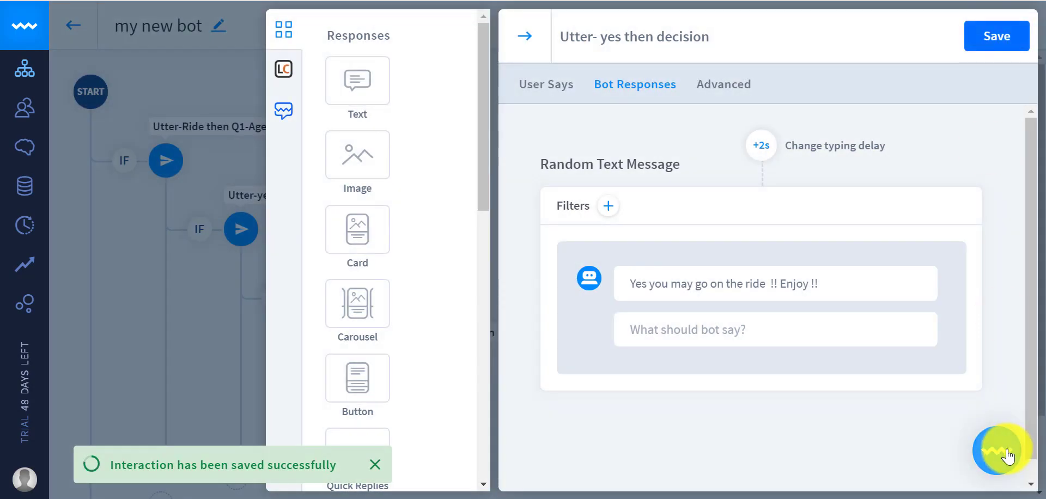
left_click(527, 37)
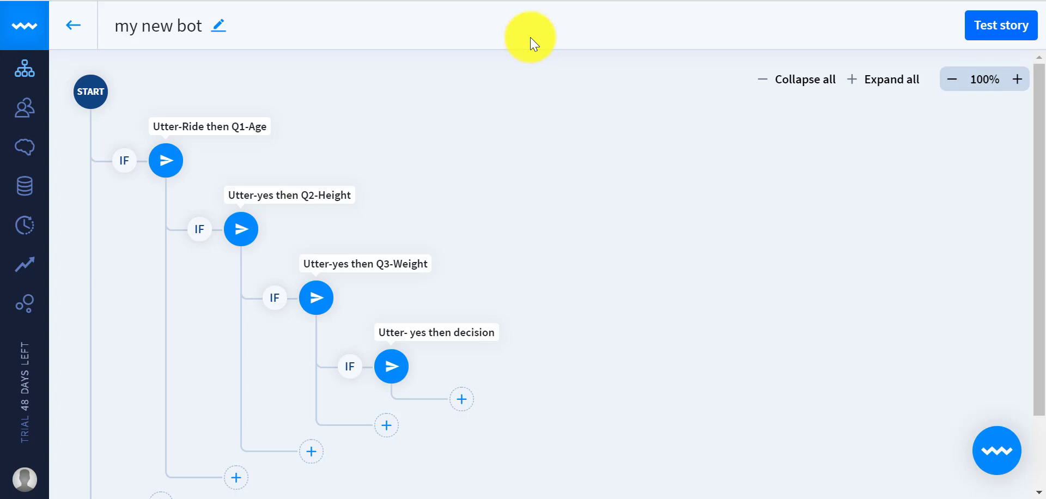
Add a Context Fallback under Utter-yes then Q3-Weight and open it
scroll(383, 372, "down", 1)
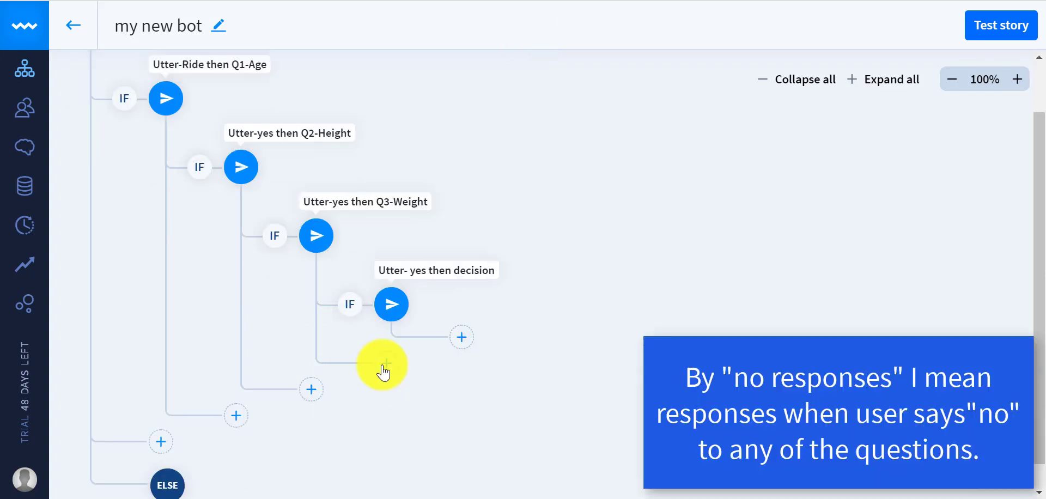
left_click(384, 366)
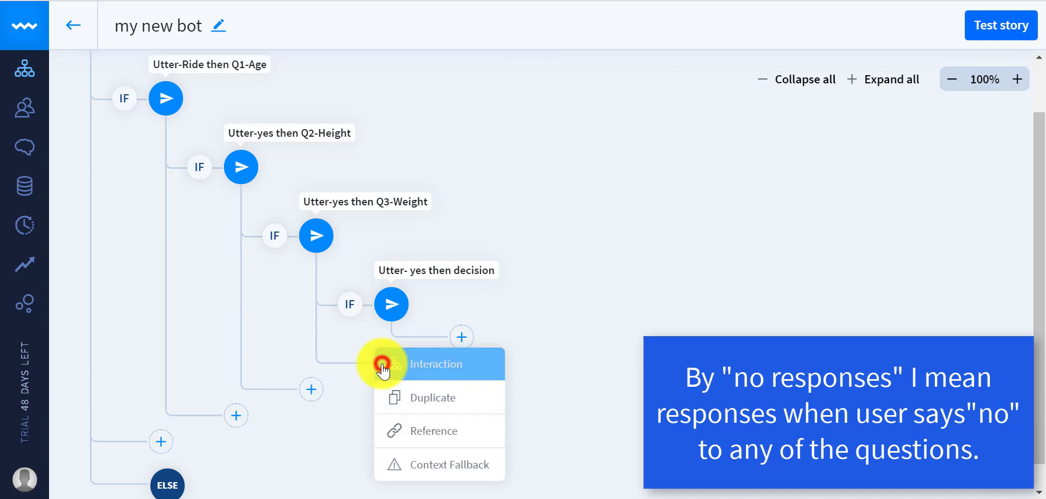
left_click(423, 467)
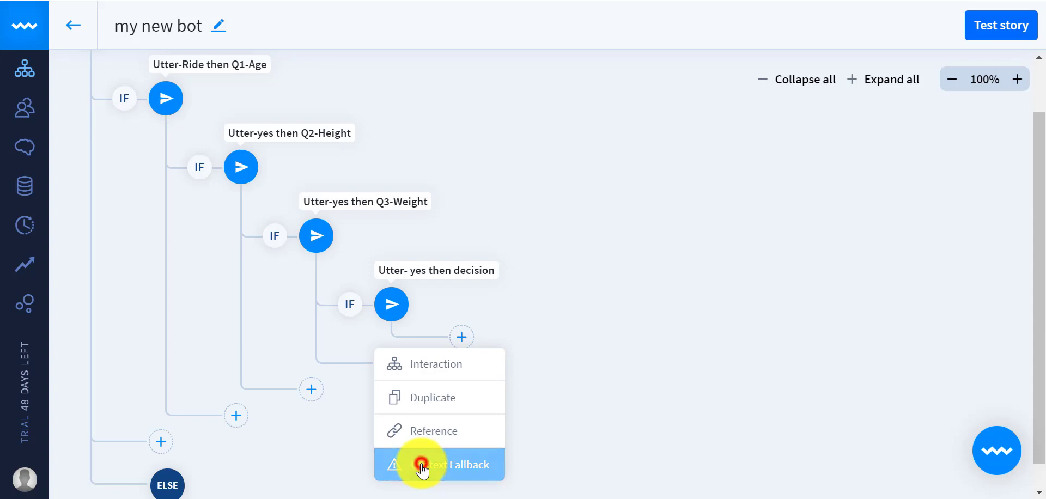
left_click(397, 424)
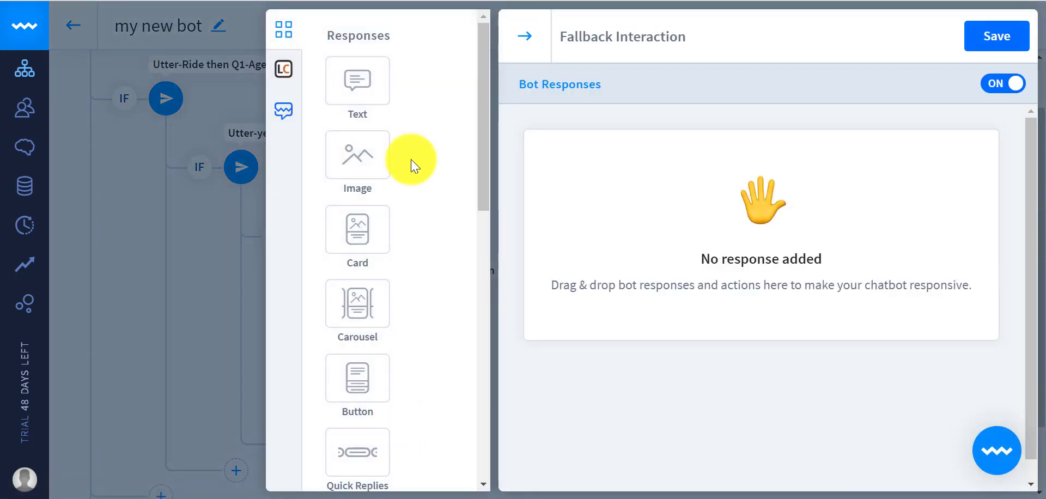
Add a Text response to the weight question's fallback reading "Sorry you cannot go on the ride as the minimum requirments are not met."
left_click(363, 104)
left_click_drag(363, 109, 693, 240)
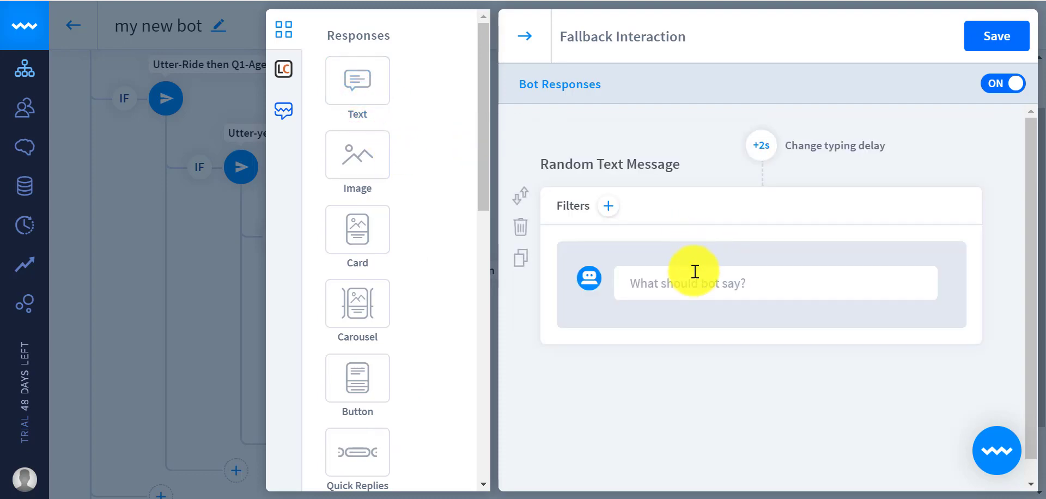
type("Sorry you cannot go on the ride  as the minimum requirments are not met.")
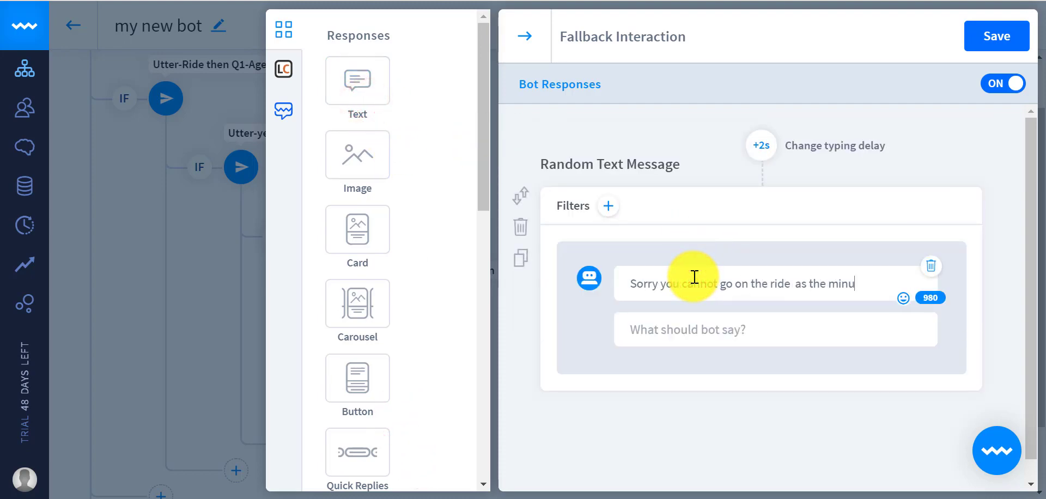
Copy the fallback's full message text, then save and close the fallback interaction
key("ctrl+a")
key("ctrl+c")
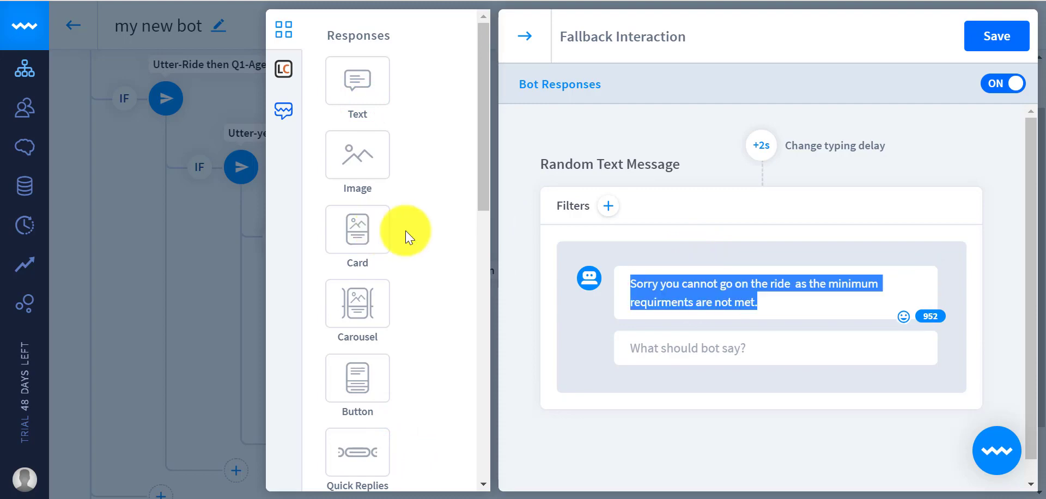
left_click(1002, 34)
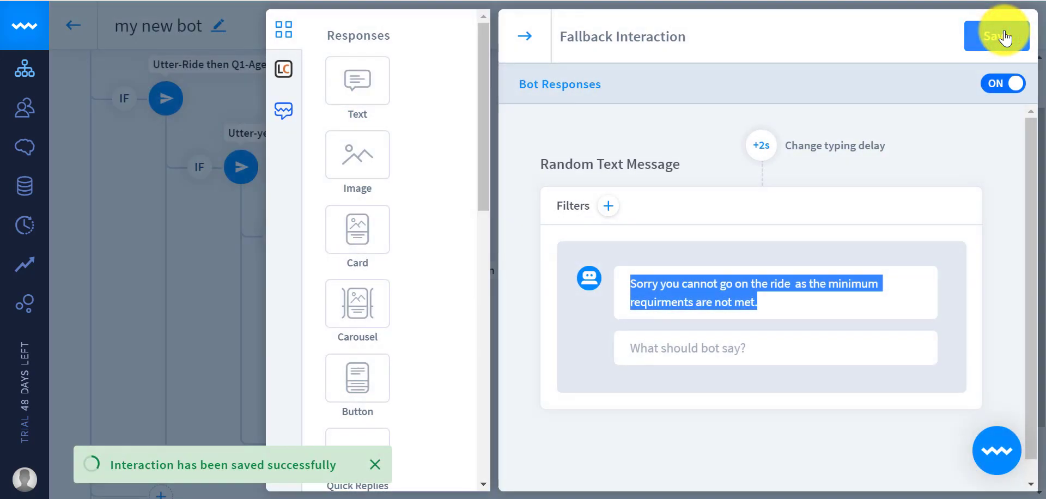
left_click(525, 36)
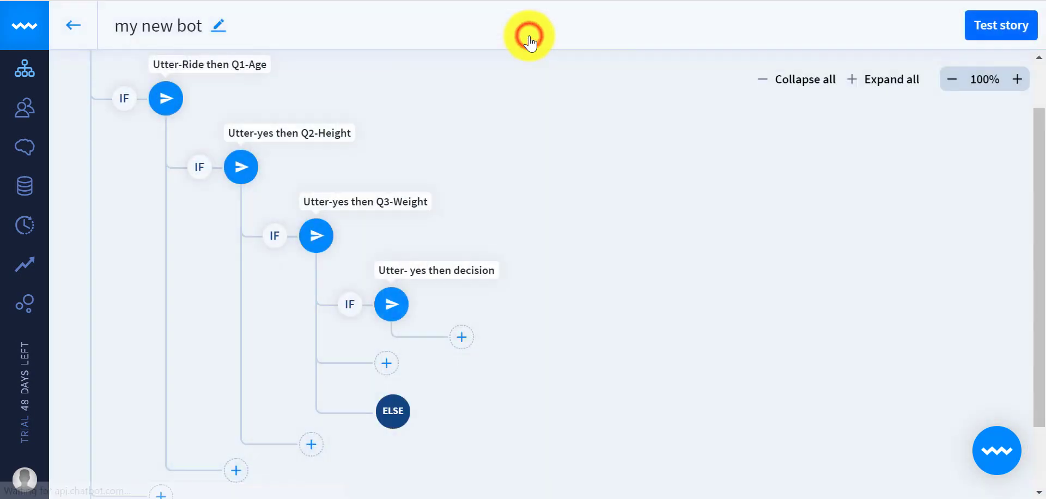
Add a Context Fallback under Utter-yes then Q2-Height and open it
scroll(642, 161, "down", 3)
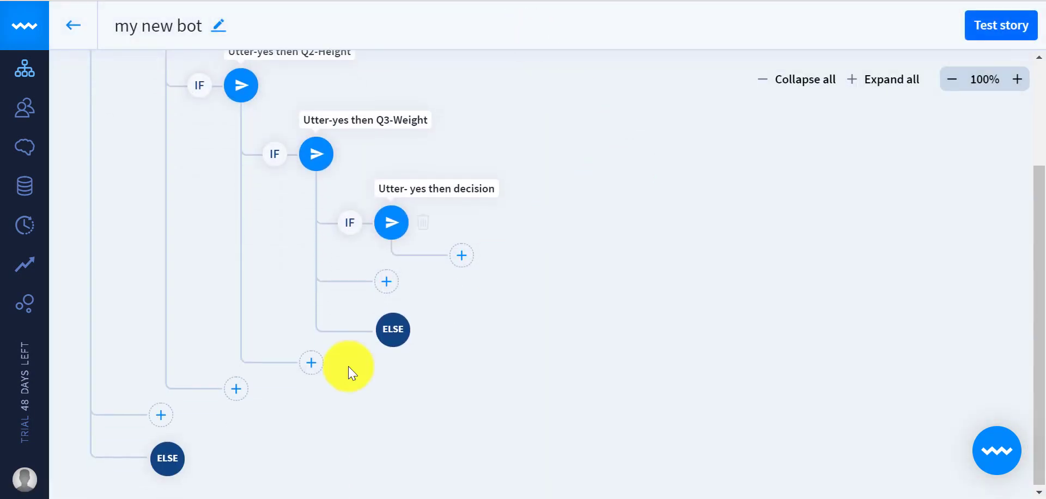
left_click(312, 364)
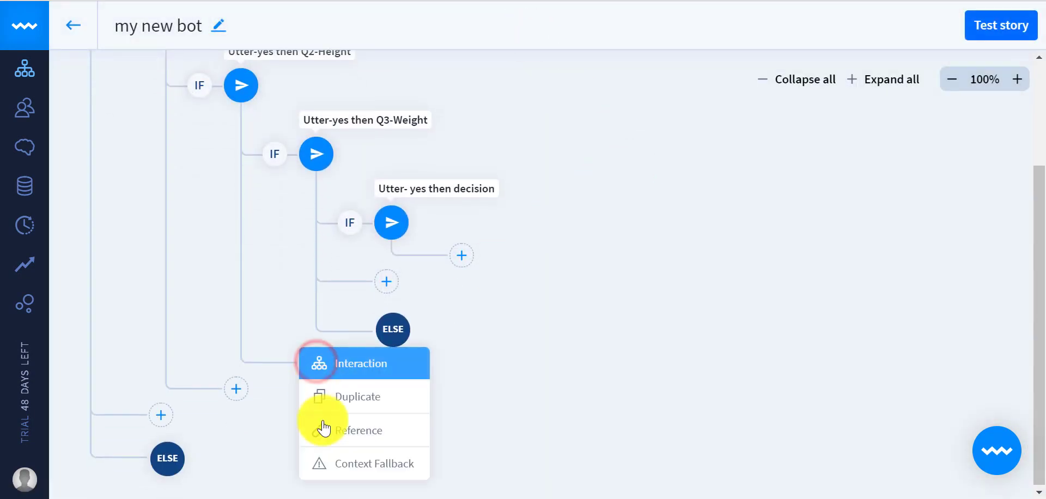
left_click(353, 478)
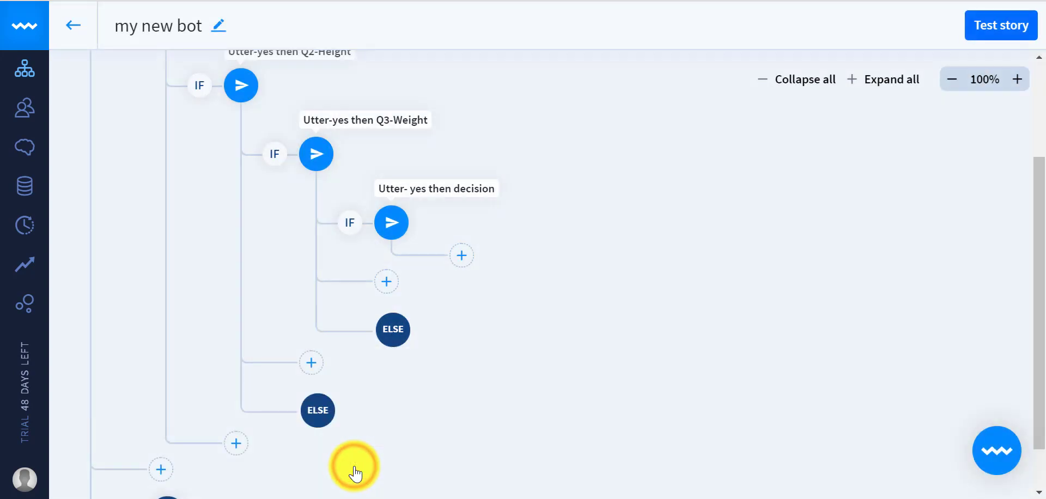
left_click(315, 415)
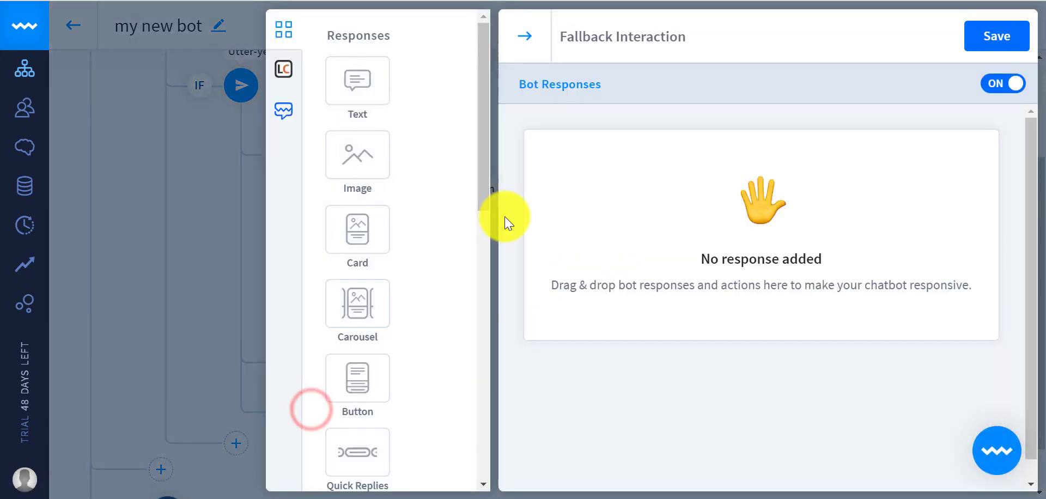
Give the height fallback a Text response with the copied "Sorry you cannot go on the ride as the minimum requirments are not met.", and save it
left_click_drag(357, 87, 626, 238)
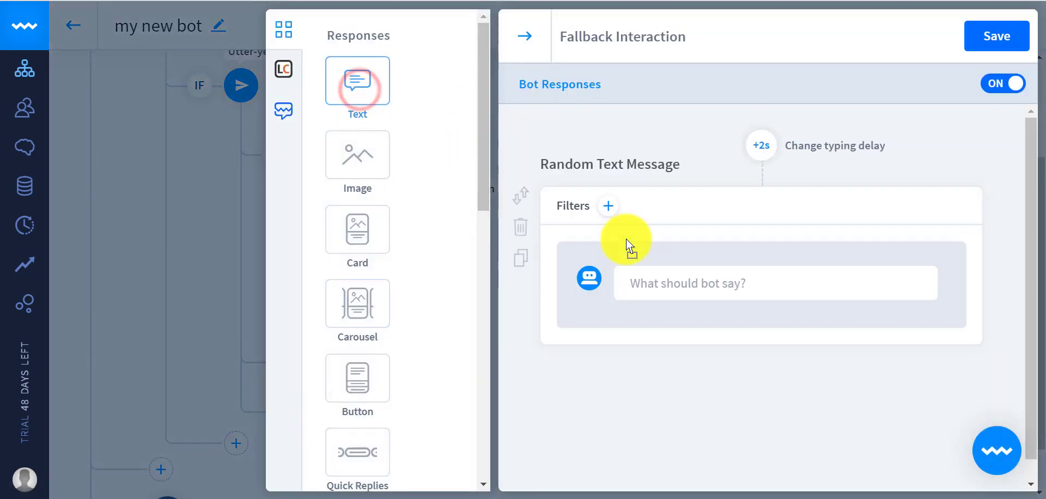
left_click(678, 283)
key("ctrl+v")
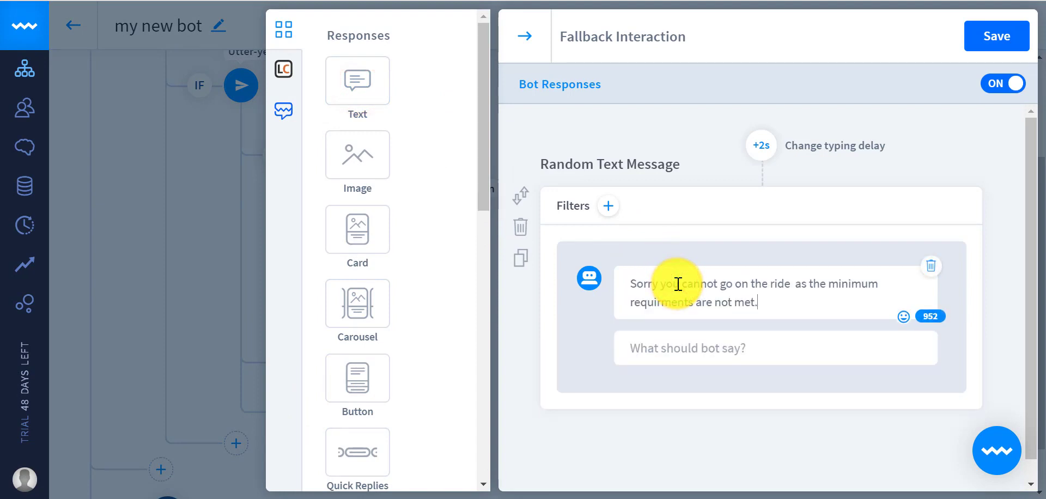
left_click(988, 43)
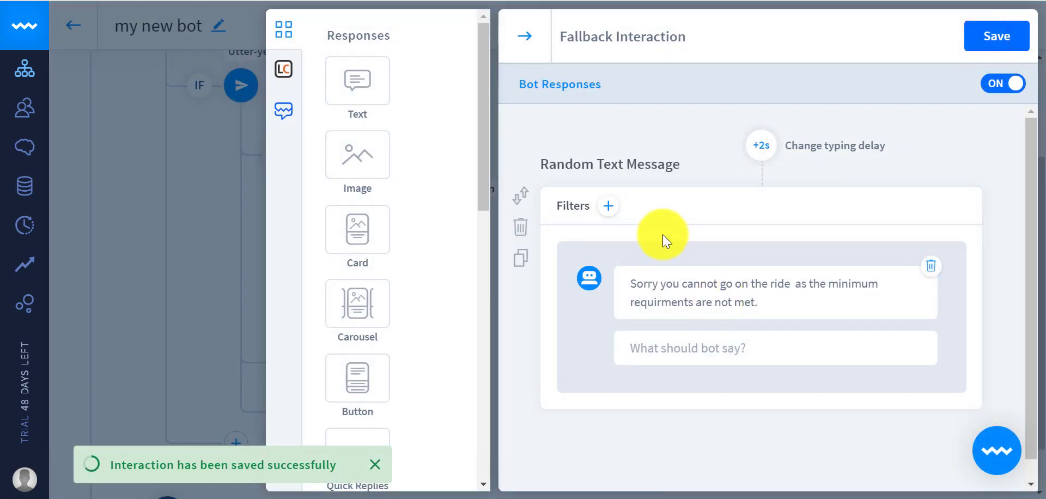
left_click(118, 243)
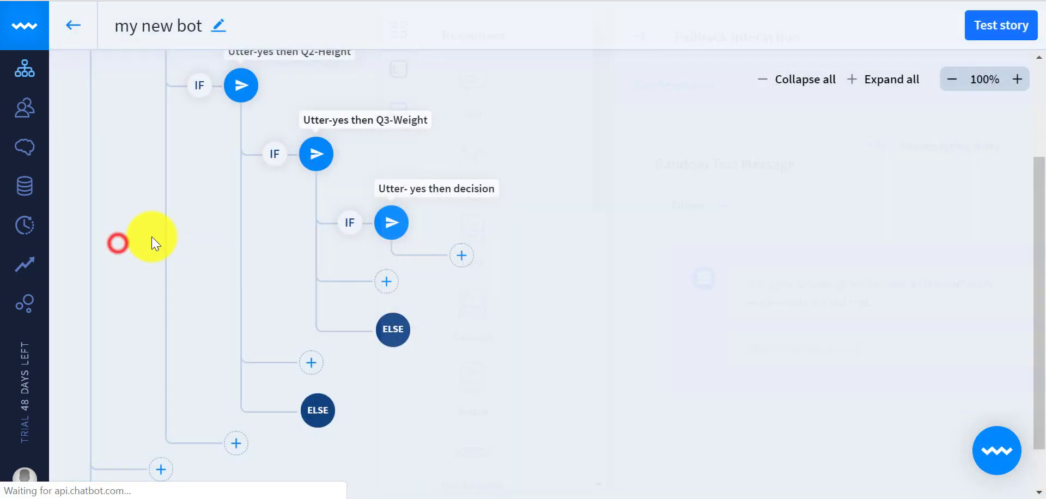
Add a Context Fallback under Utter-Ride then Q1-Age and open it
left_click(237, 442)
scroll(460, 398, "down", 1)
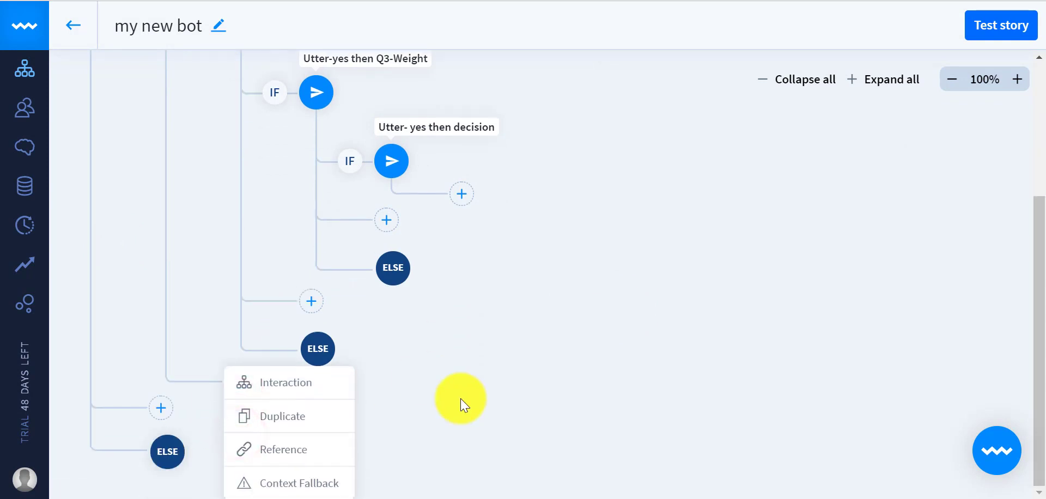
left_click(273, 484)
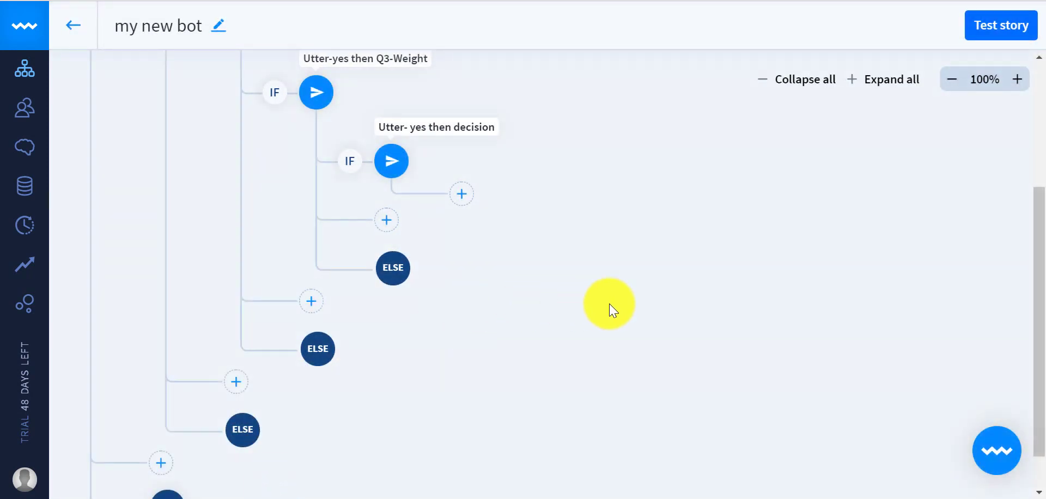
left_click(270, 483)
Give the age fallback the Text response "Sorry you cannot go on the ride as the minimum requirments are not met.", and save and close it
left_click_drag(358, 81, 678, 264)
left_click(674, 283)
type("Sorry you cannot go on the ride  as the minimum requirments are not met.")
left_click(997, 36)
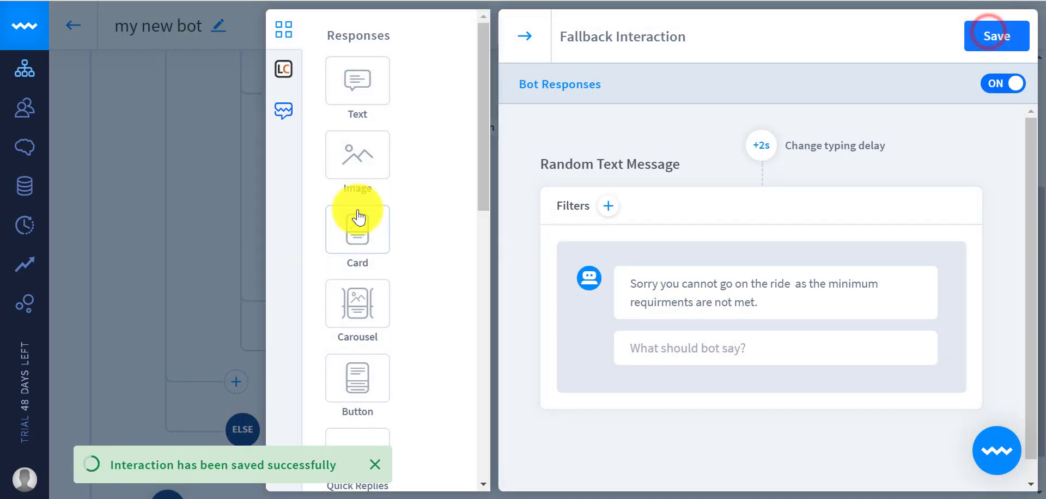
left_click(113, 239)
scroll(591, 286, "up", 5)
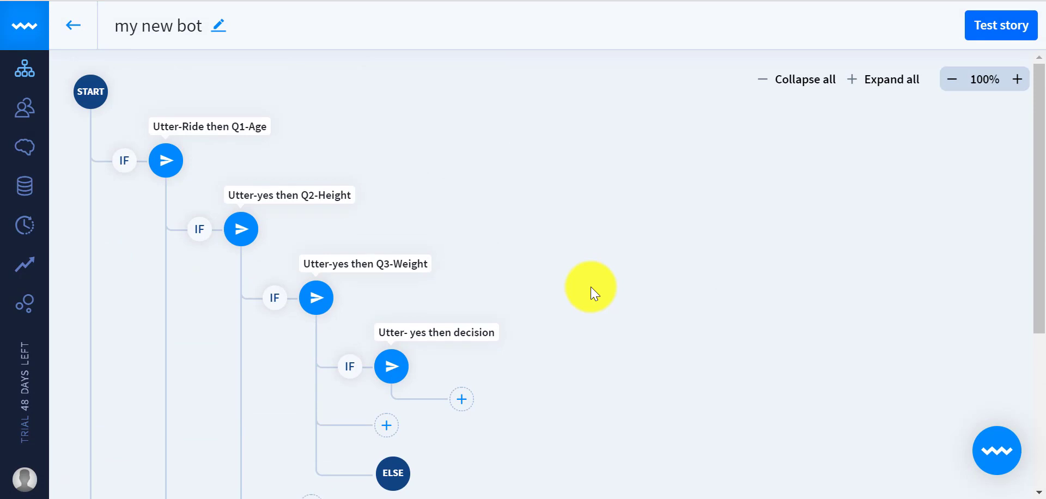
scroll(590, 286, "down", 5)
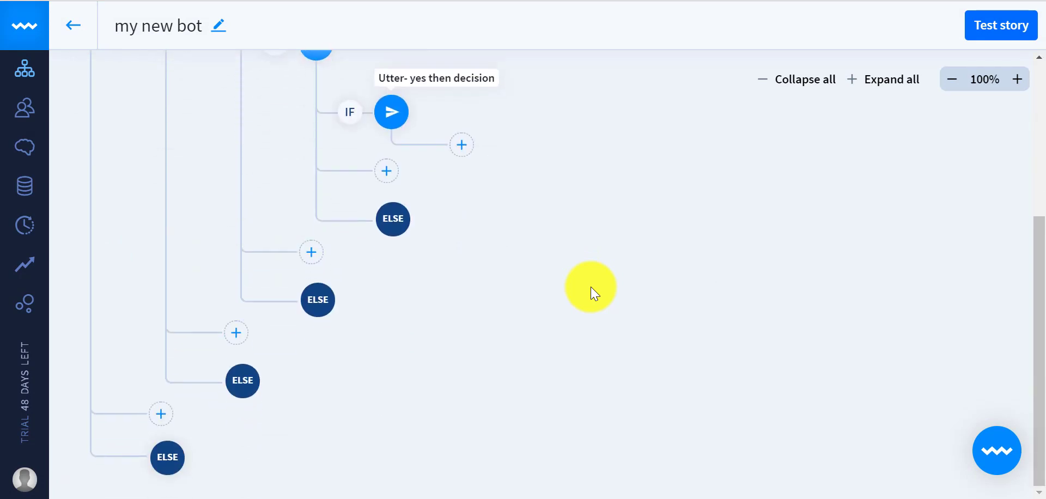
scroll(612, 379, "up", 5)
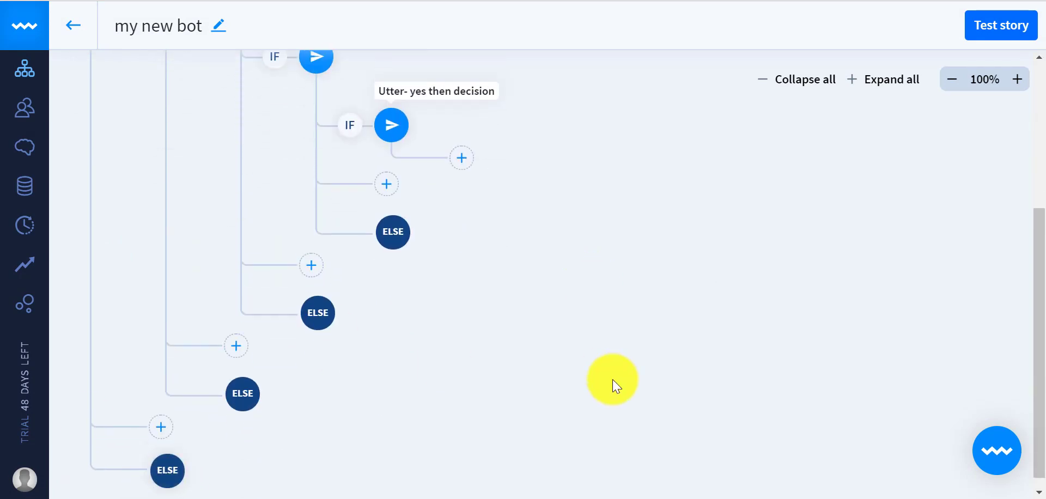
Open the test chat and choose "my new bot" as the story to test
left_click(1010, 451)
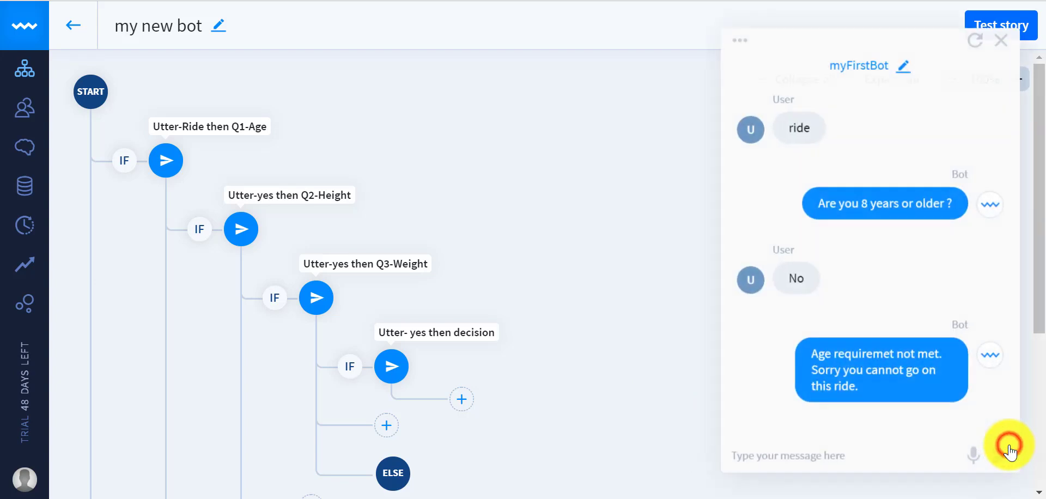
left_click(981, 44)
left_click(900, 64)
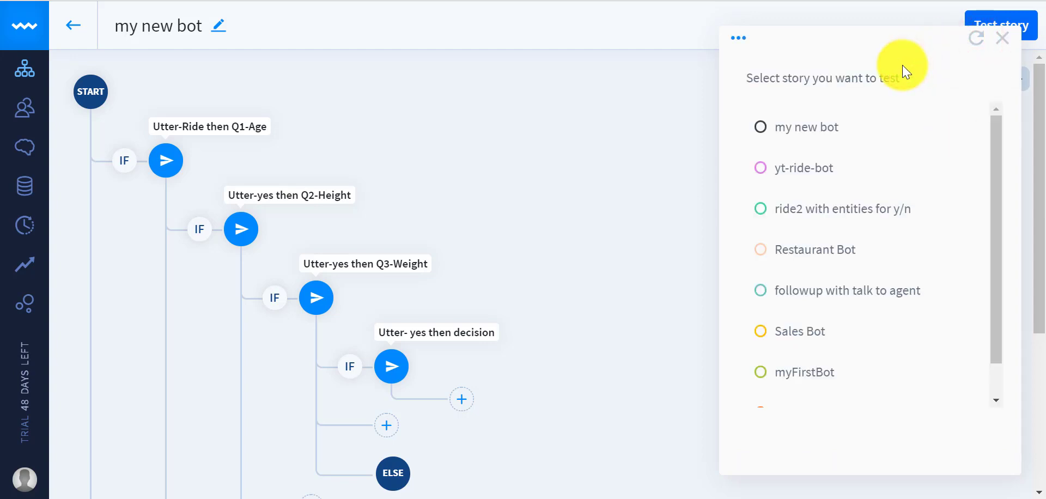
scroll(805, 381, "down", 1)
scroll(806, 380, "up", 1)
left_click(798, 134)
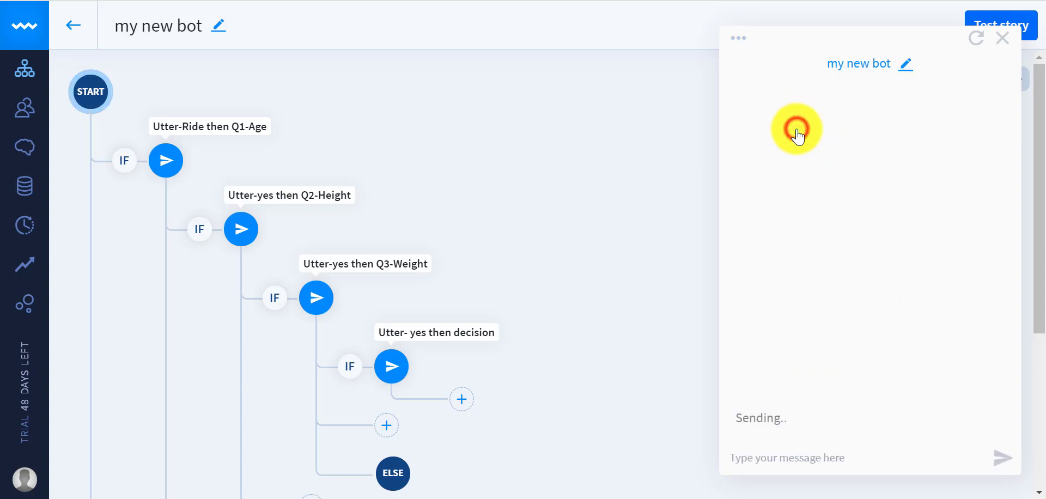
Send the message "can I go on the ride" in the test chat
left_click(788, 459)
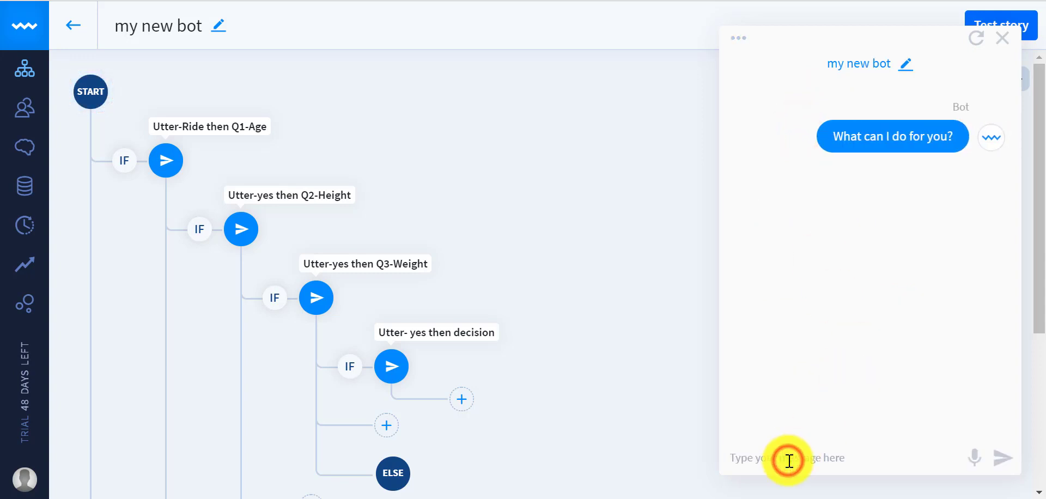
type("c")
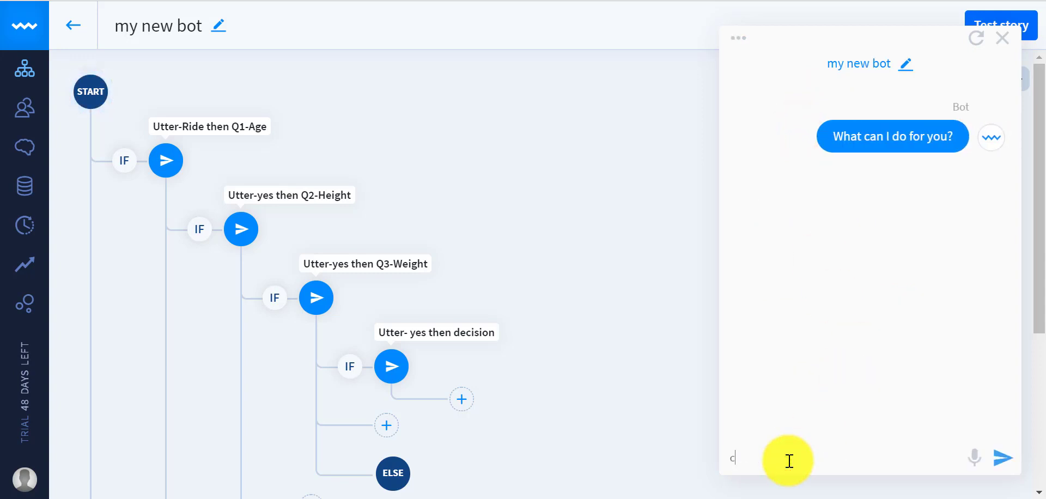
type("an I go on the rdie")
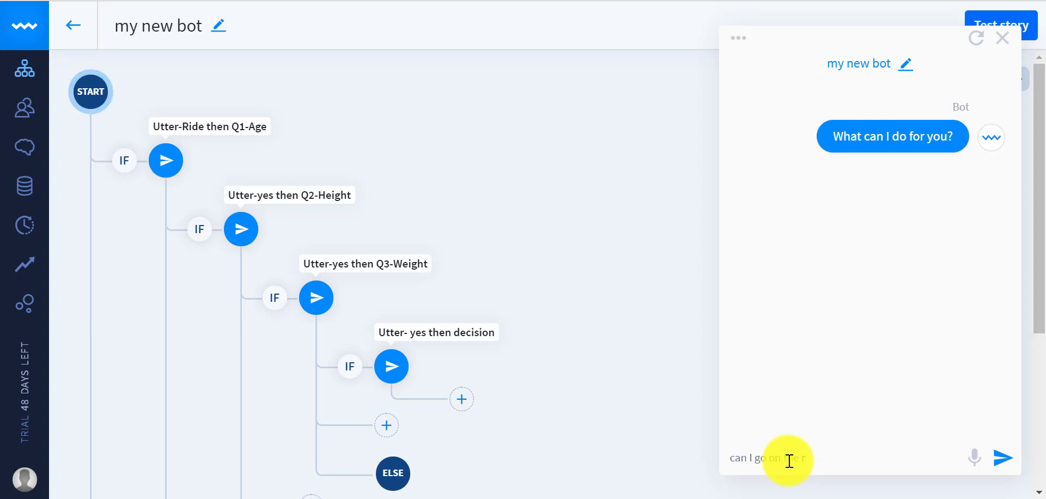
key("BackSpace")
key("BackSpace")
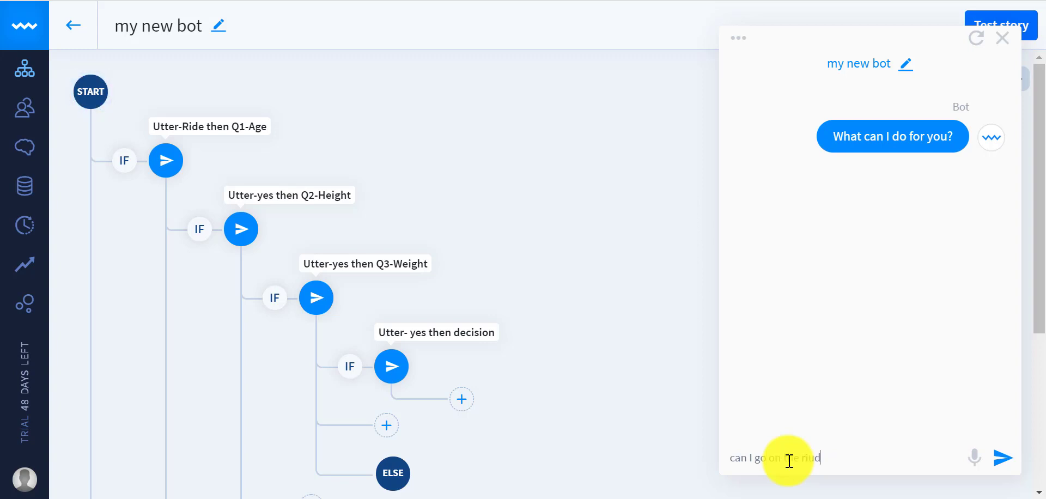
key("BackSpace")
key("BackSpace")
type("de")
key("Return")
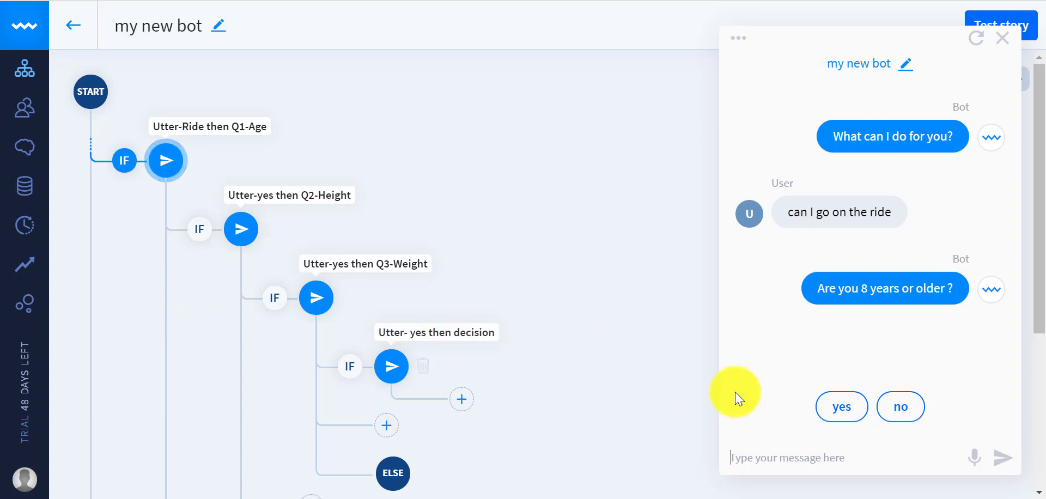
Answer yes to the bot's age, height and weight questions
left_click(851, 417)
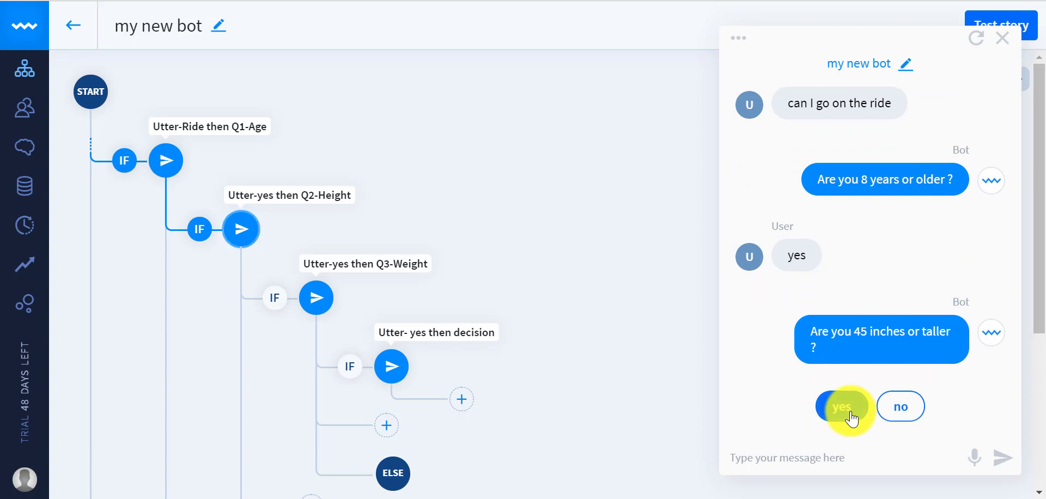
left_click(851, 417)
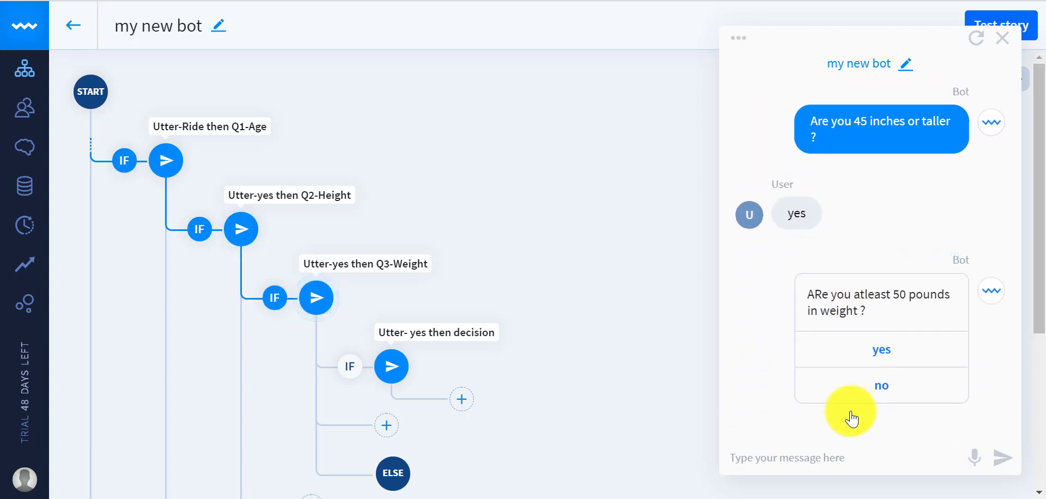
left_click(872, 351)
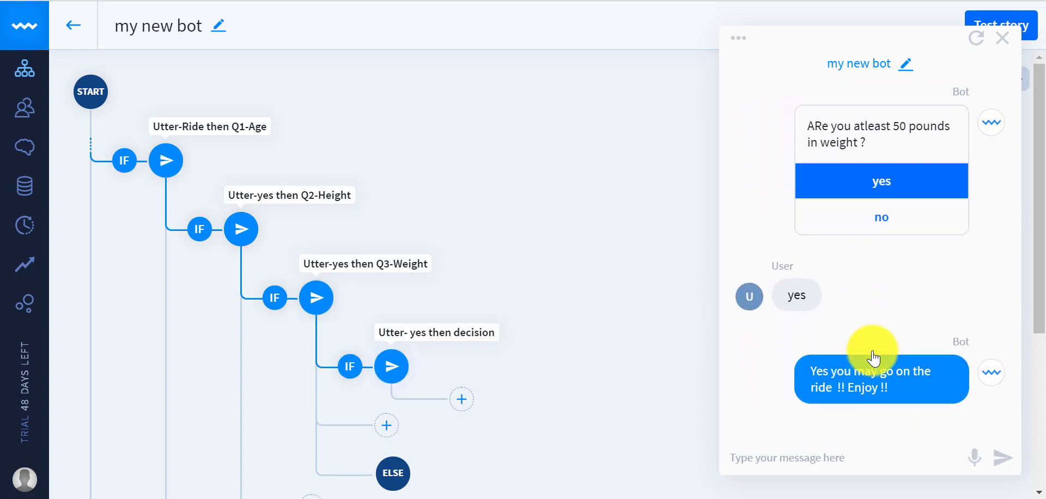
Test the height fallback from a reset context: send "ride", answering yes to the age question and no to the height question
left_click(974, 40)
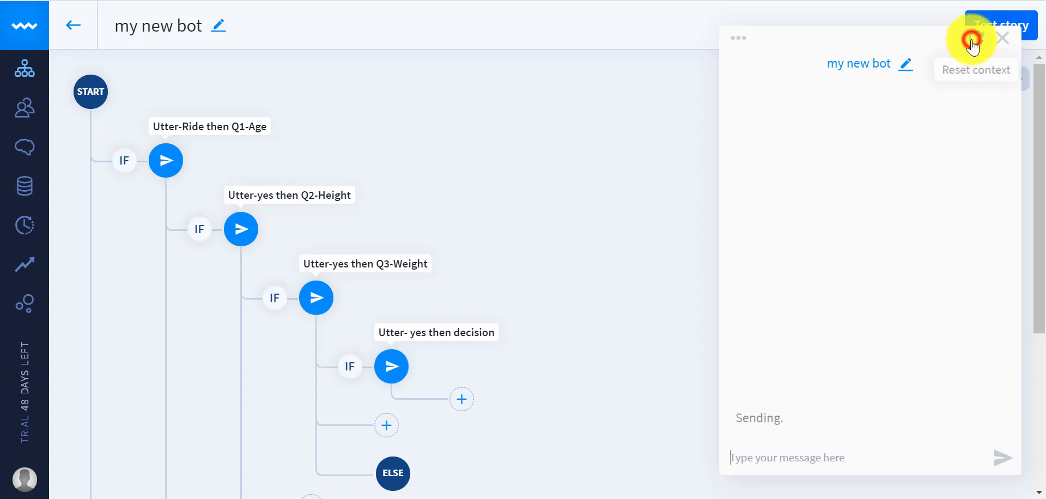
left_click(754, 437)
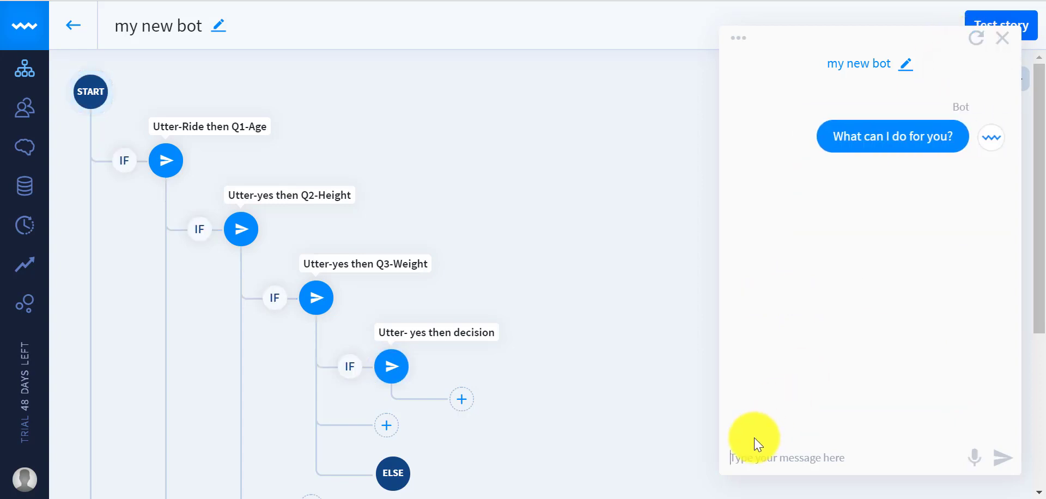
type("ride")
key("Return")
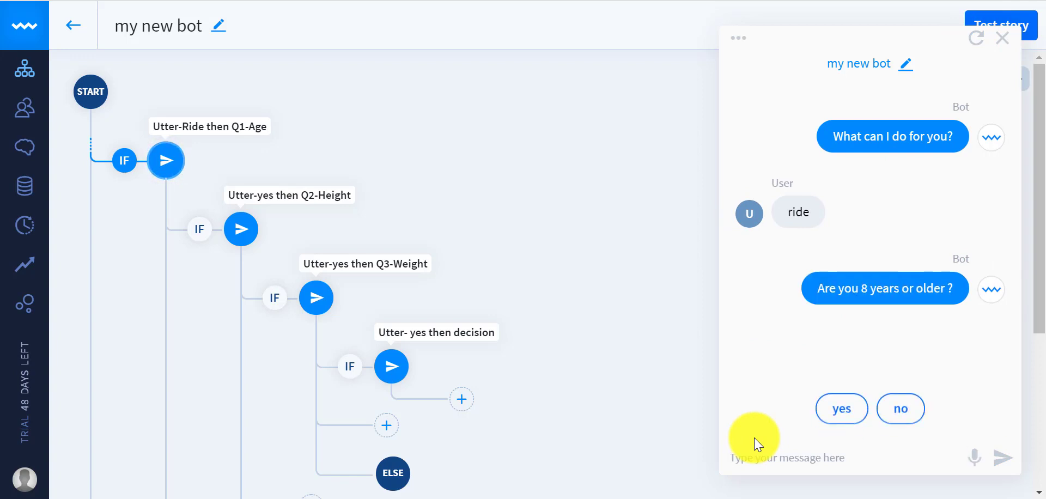
left_click(853, 409)
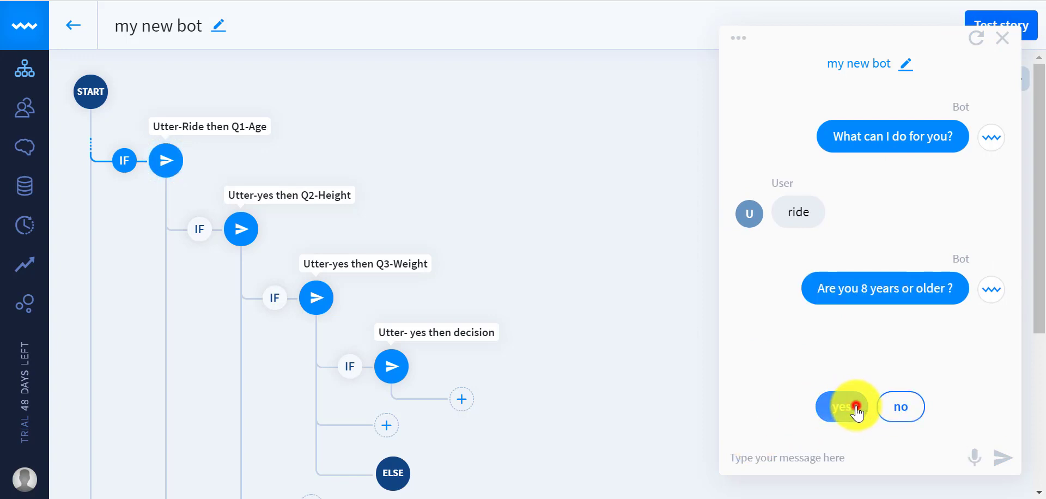
left_click(917, 414)
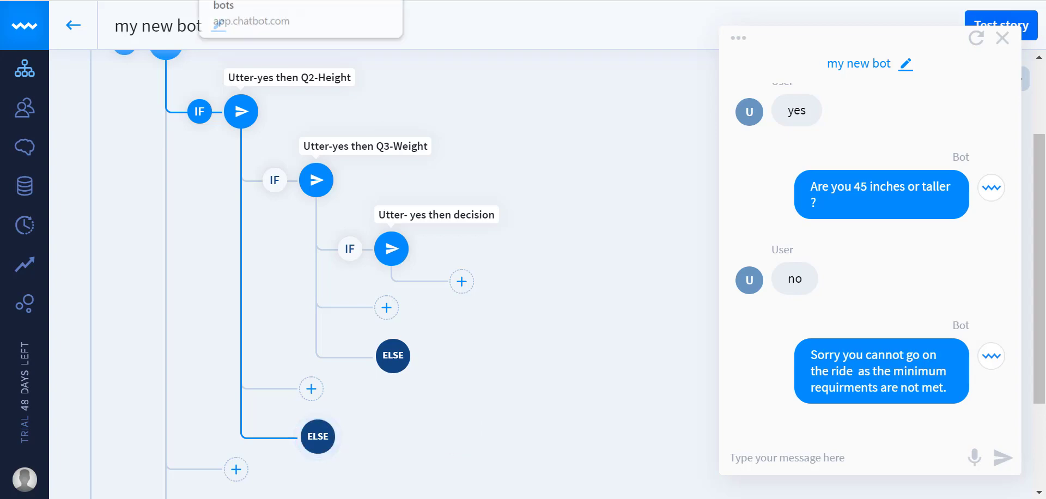
View the All Integrations page briefly and return to the story's test chat
left_click(261, 0)
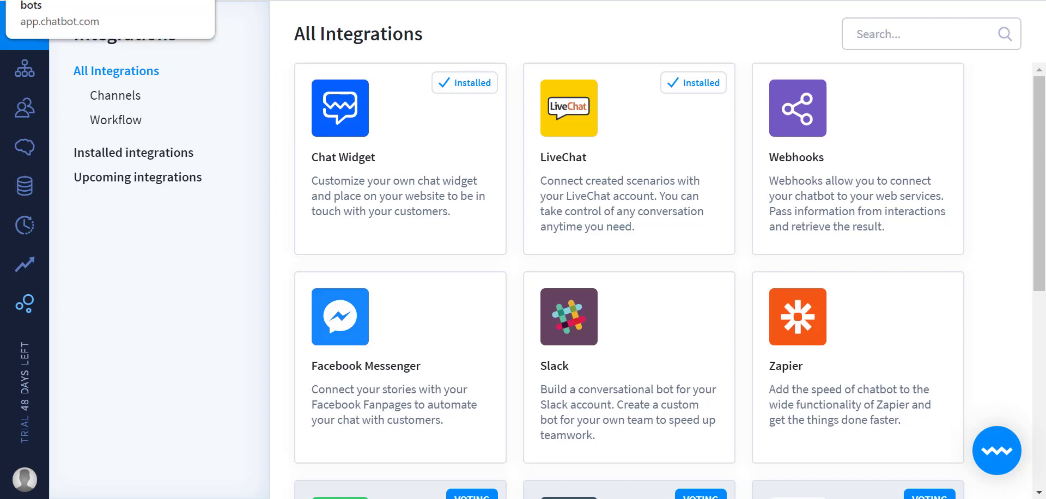
left_click(88, 0)
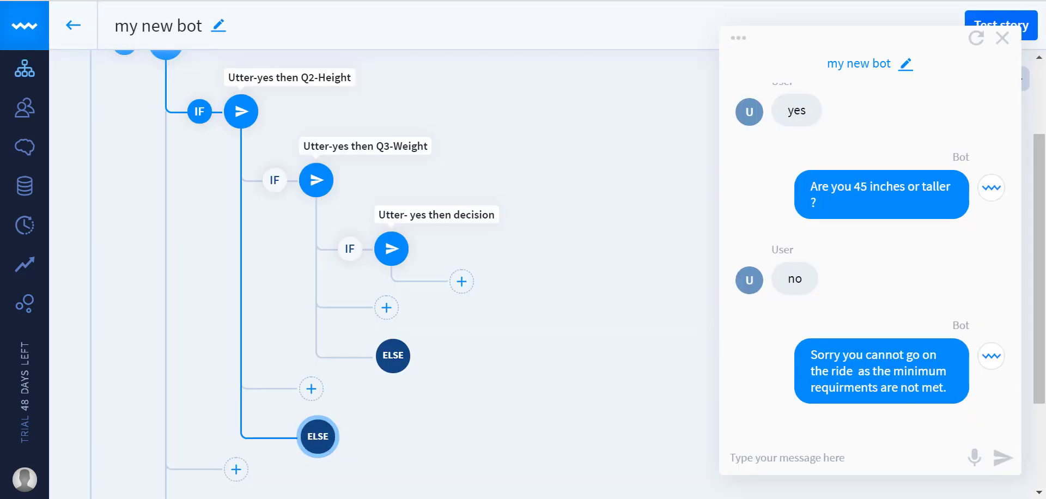